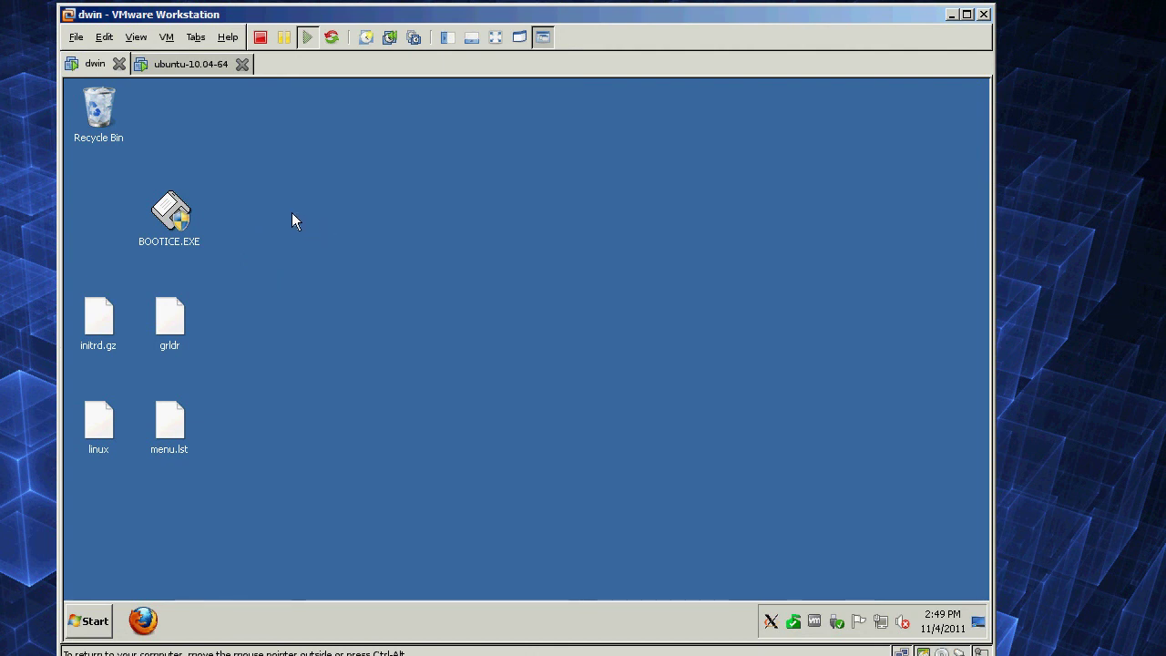
Check the Ubuntu root folder, then back in Windows move BOOTICE.EXE right on the desktop
click(190, 64)
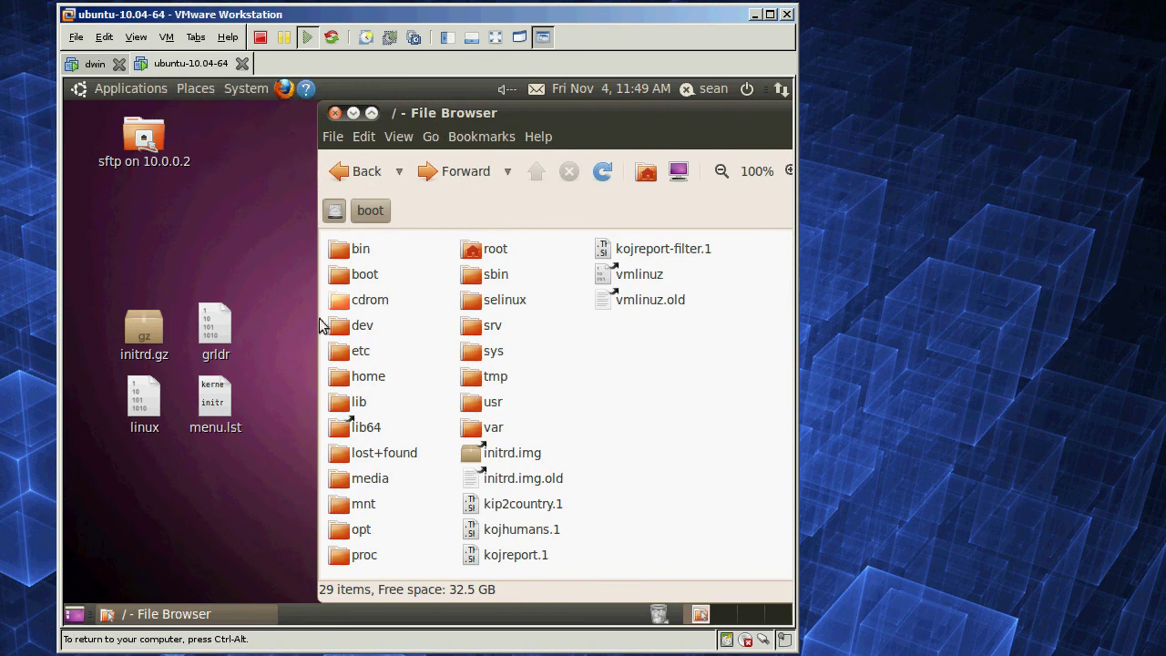
click(354, 113)
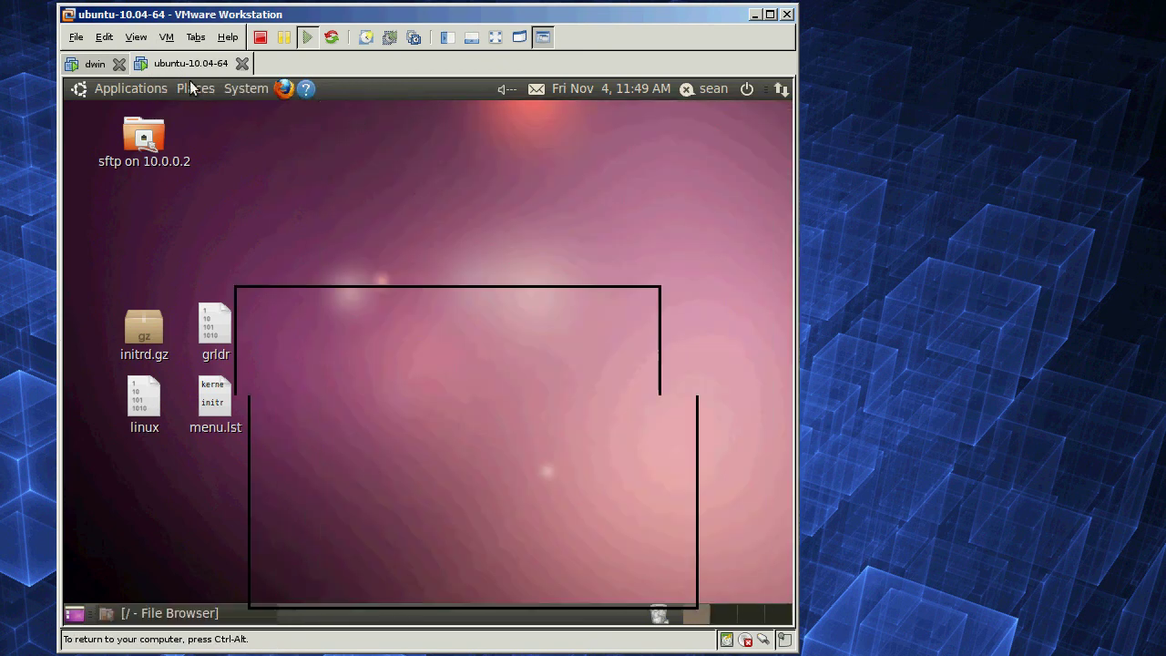
click(95, 64)
drag(169, 217, 303, 261)
click(439, 253)
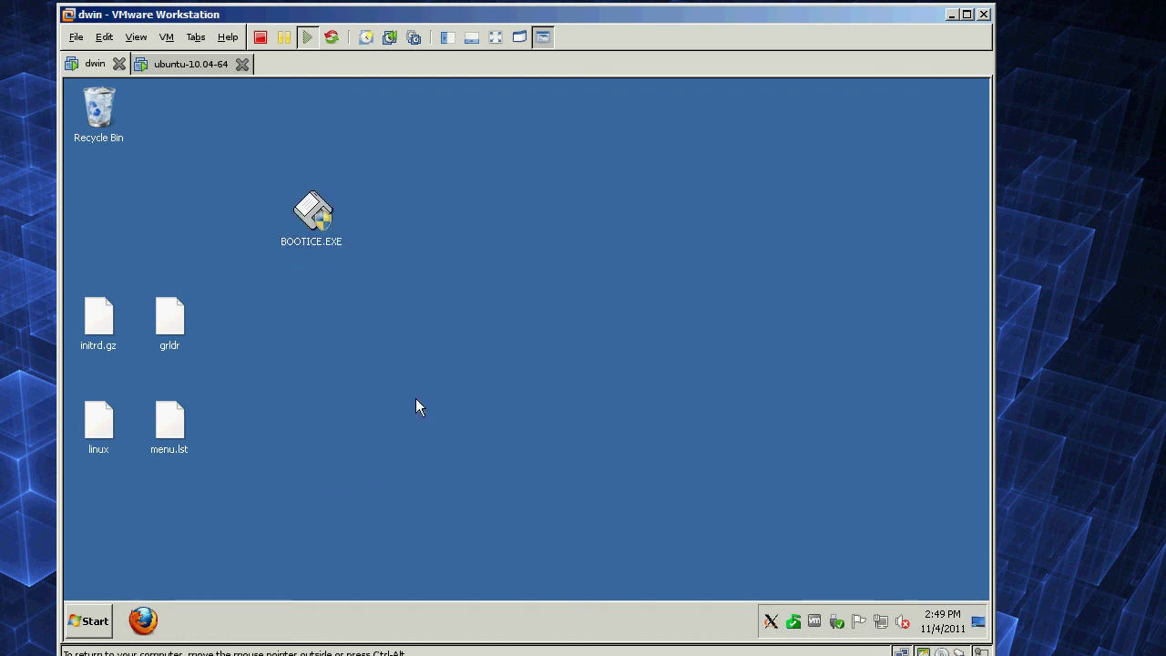
Launch Computer Management via Manage on the Start menu's Computer entry
click(88, 620)
click(687, 313)
click(84, 626)
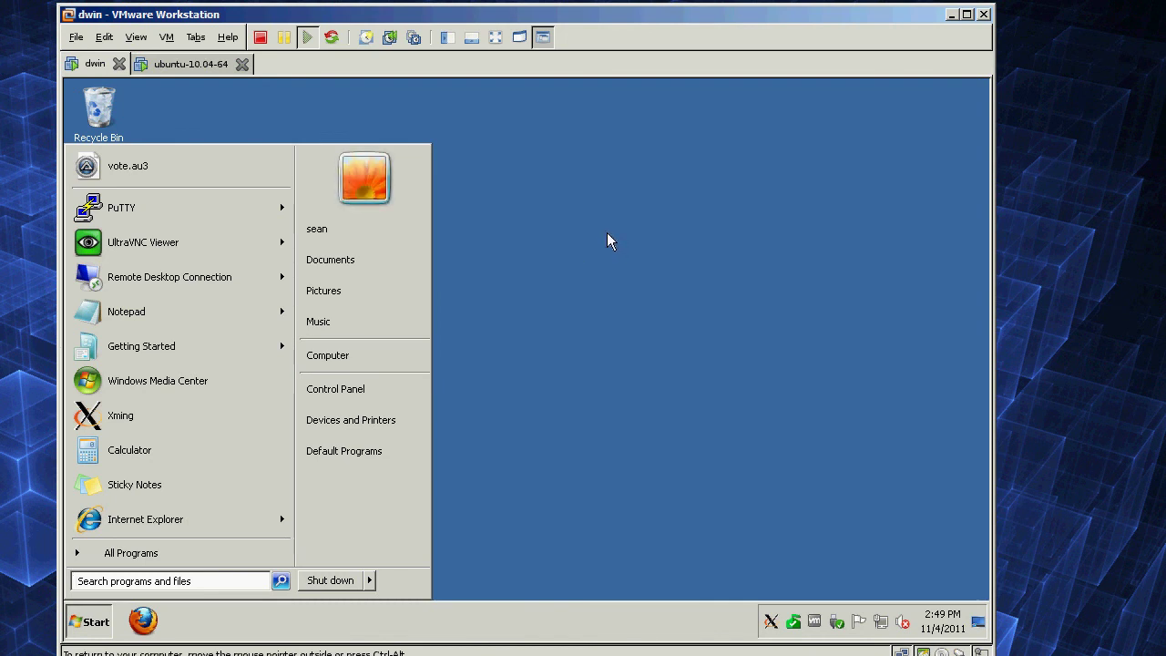
right_click(354, 363)
click(469, 294)
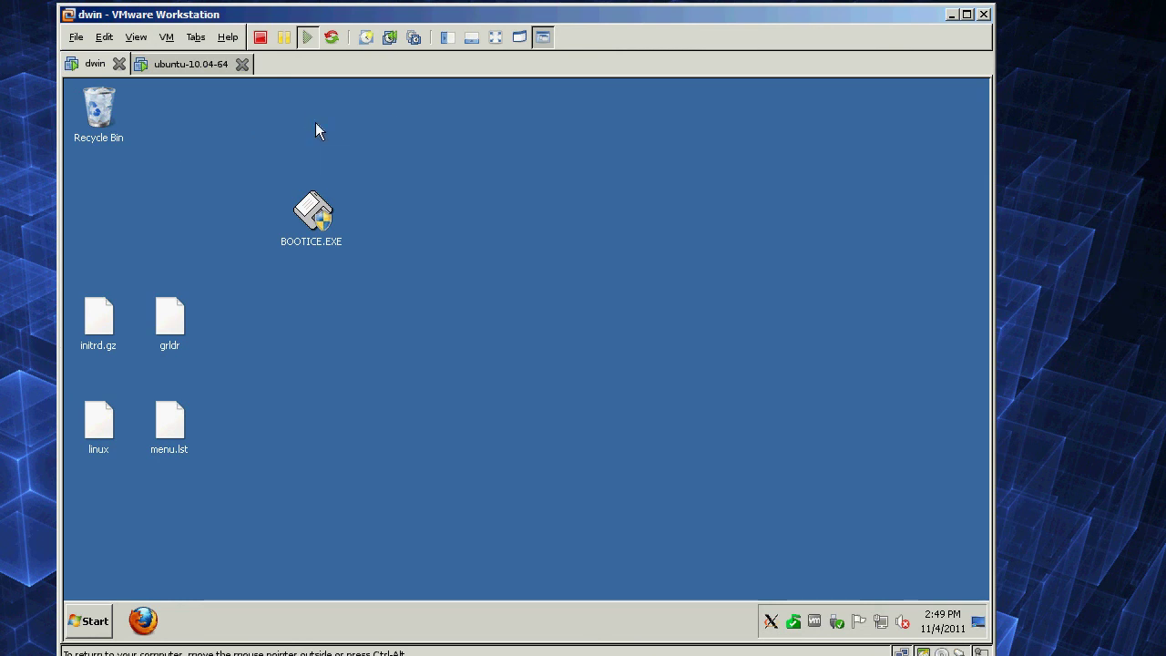
click(89, 621)
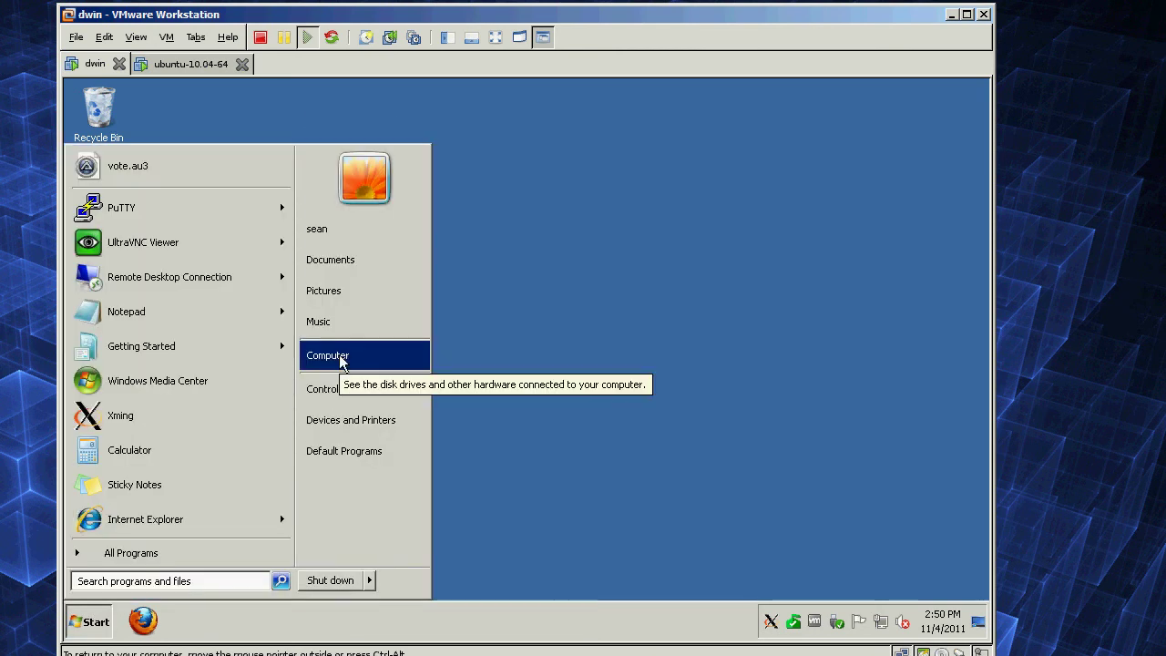
right_click(343, 358)
click(381, 399)
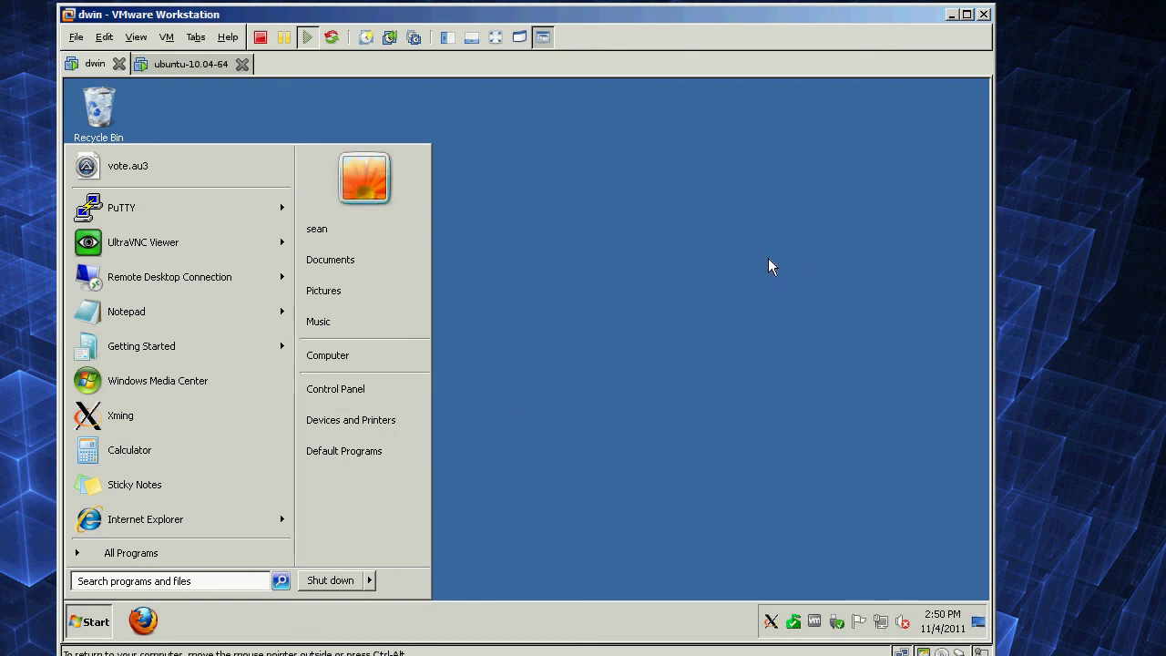
Close the Computer drives window that opened alongside Computer Management
click(337, 355)
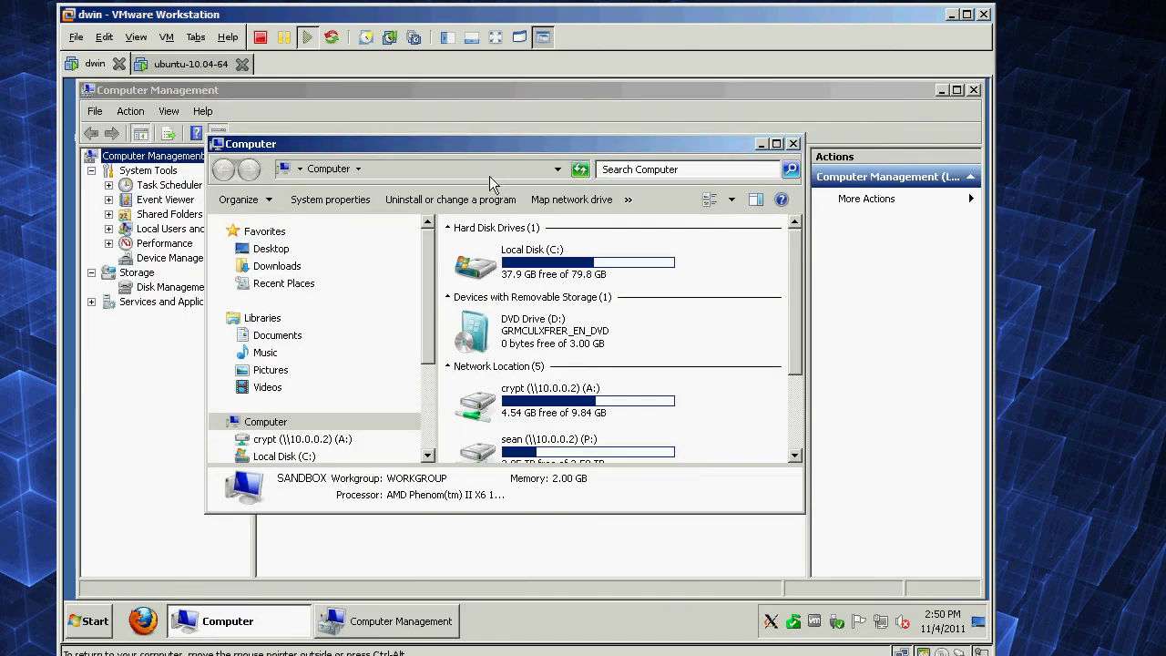
drag(492, 146, 476, 151)
click(533, 271)
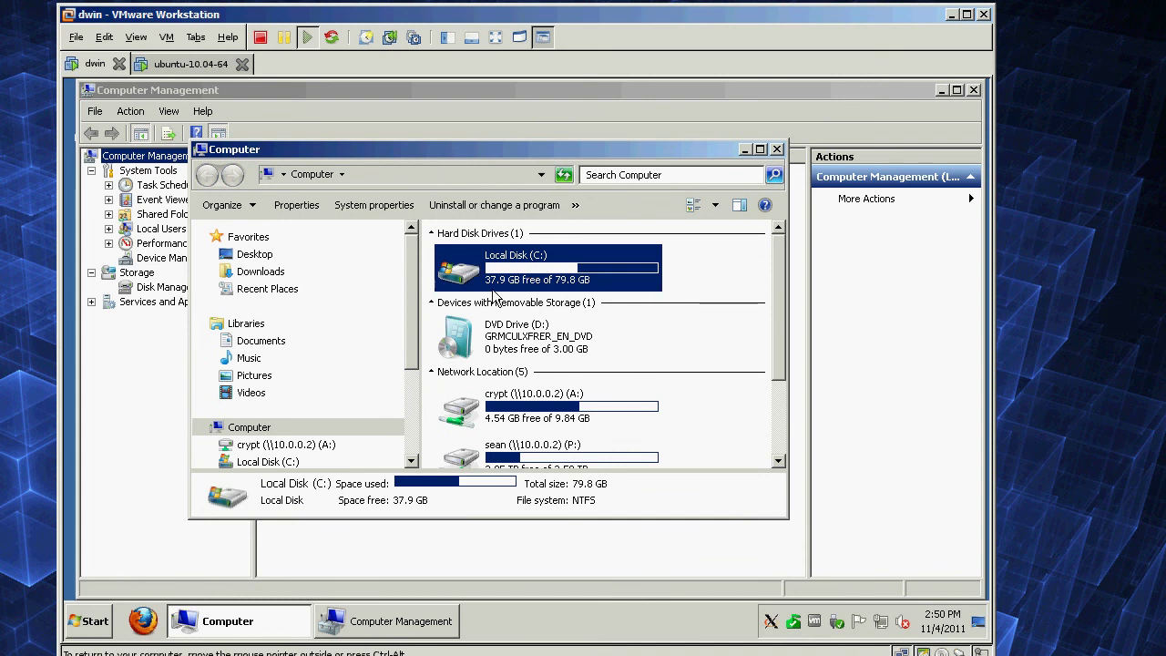
click(777, 149)
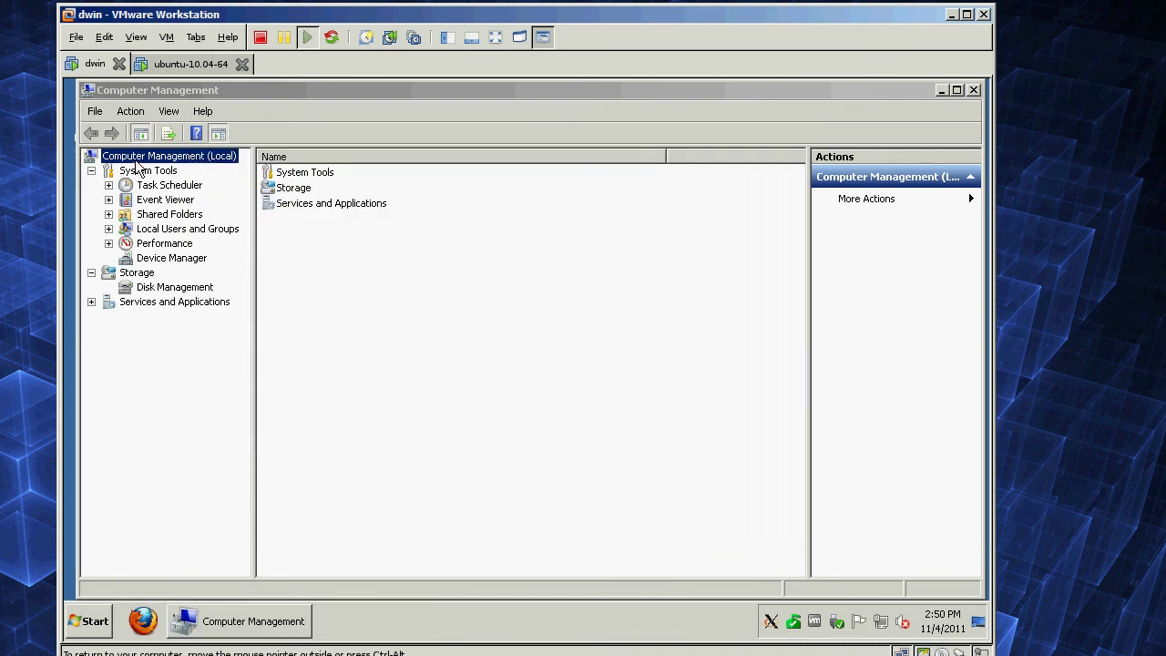
Show Disk Management and select Disk 0's System Reserved partition
click(146, 288)
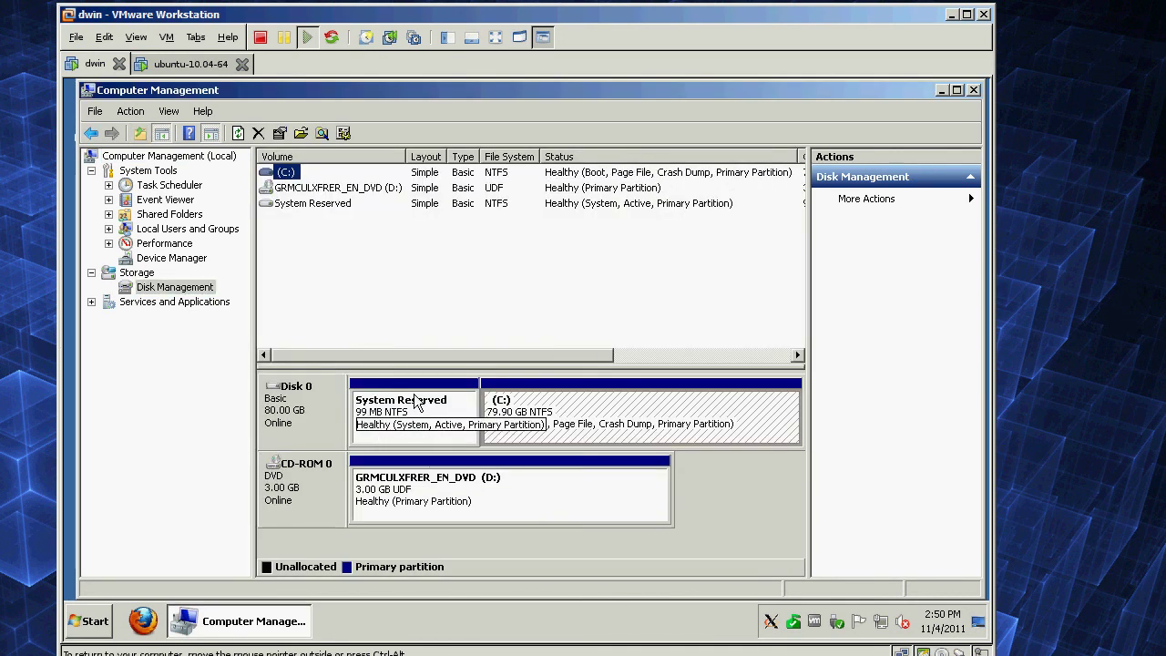
click(608, 410)
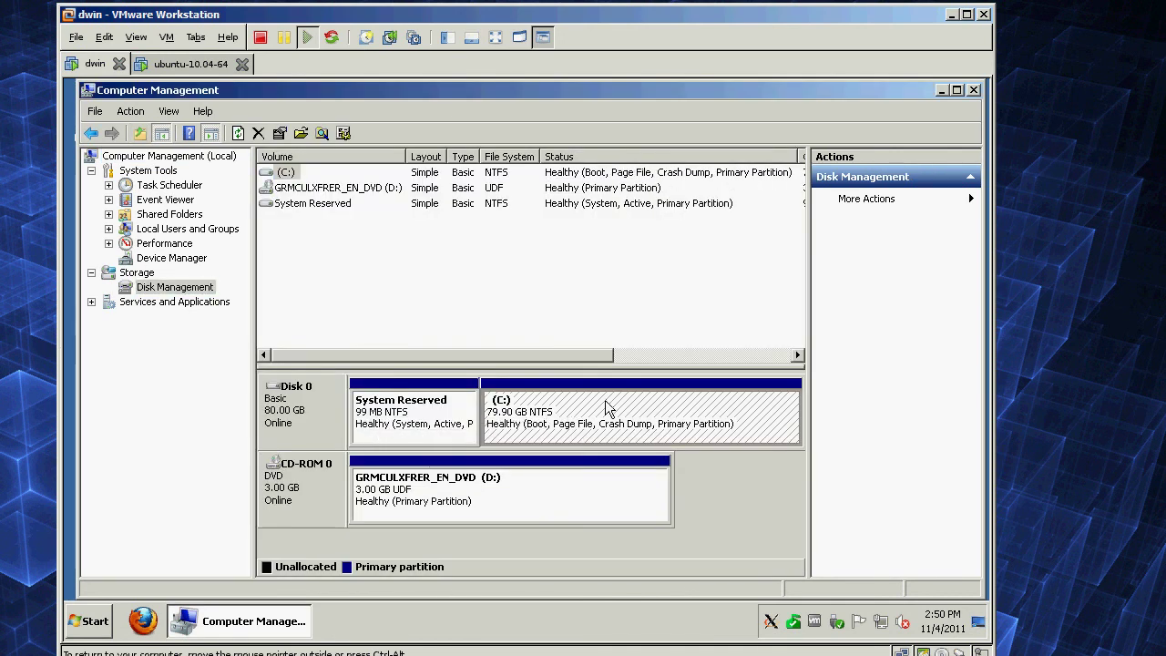
click(407, 407)
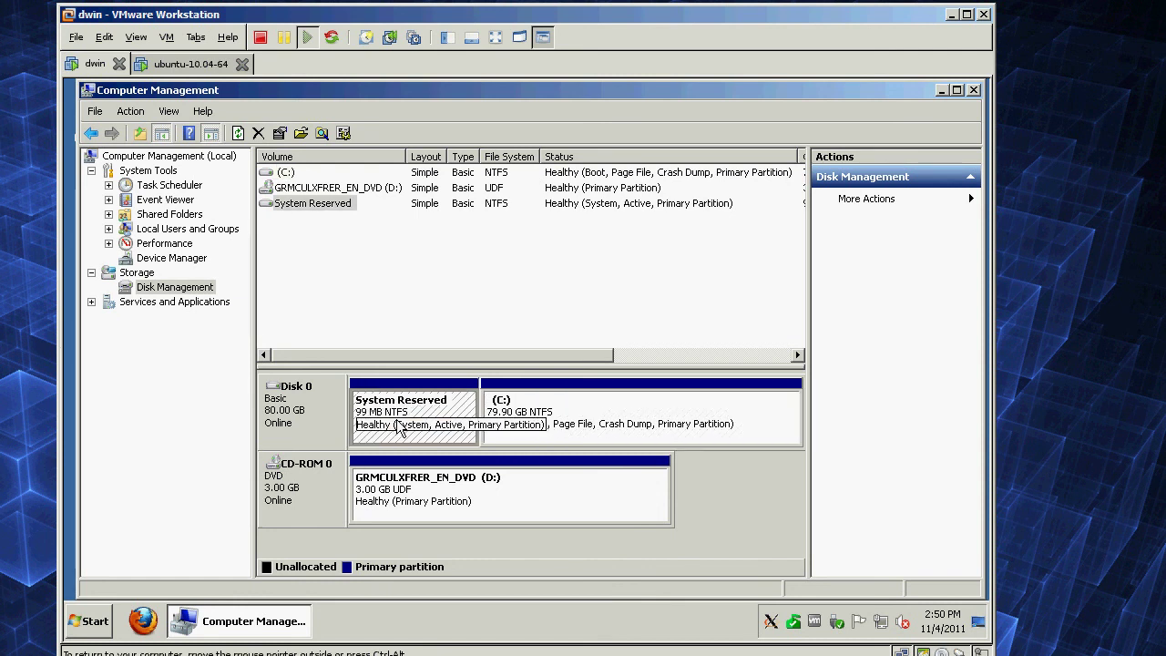
Assign drive letter X to the System Reserved partition
right_click(399, 412)
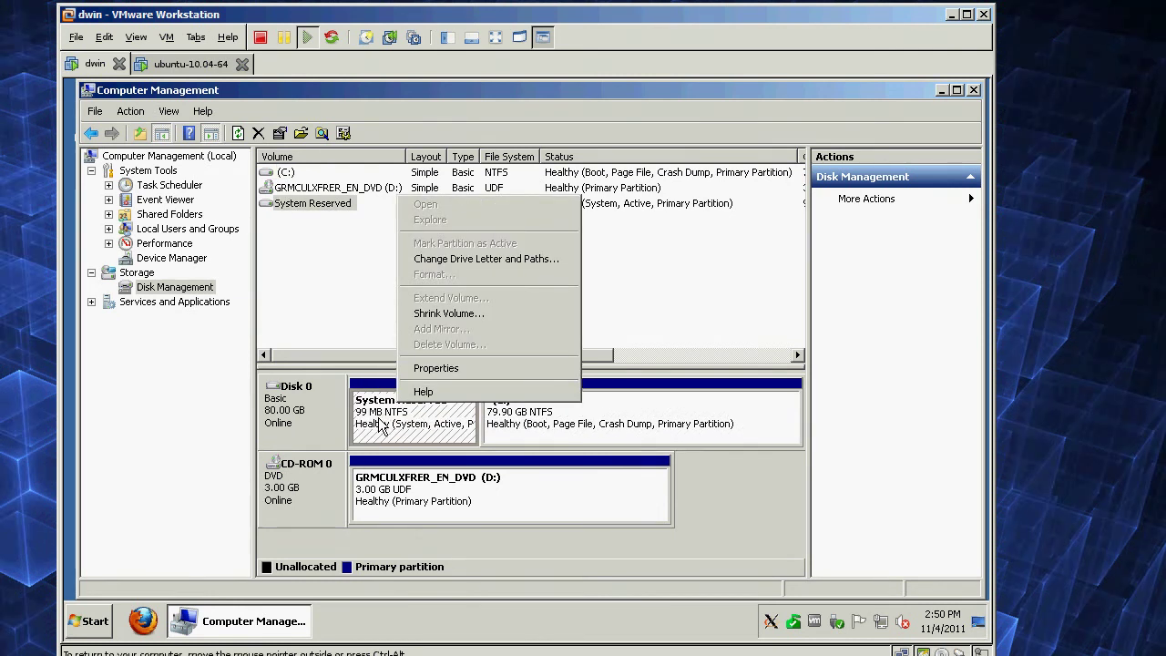
click(440, 262)
click(398, 391)
click(671, 315)
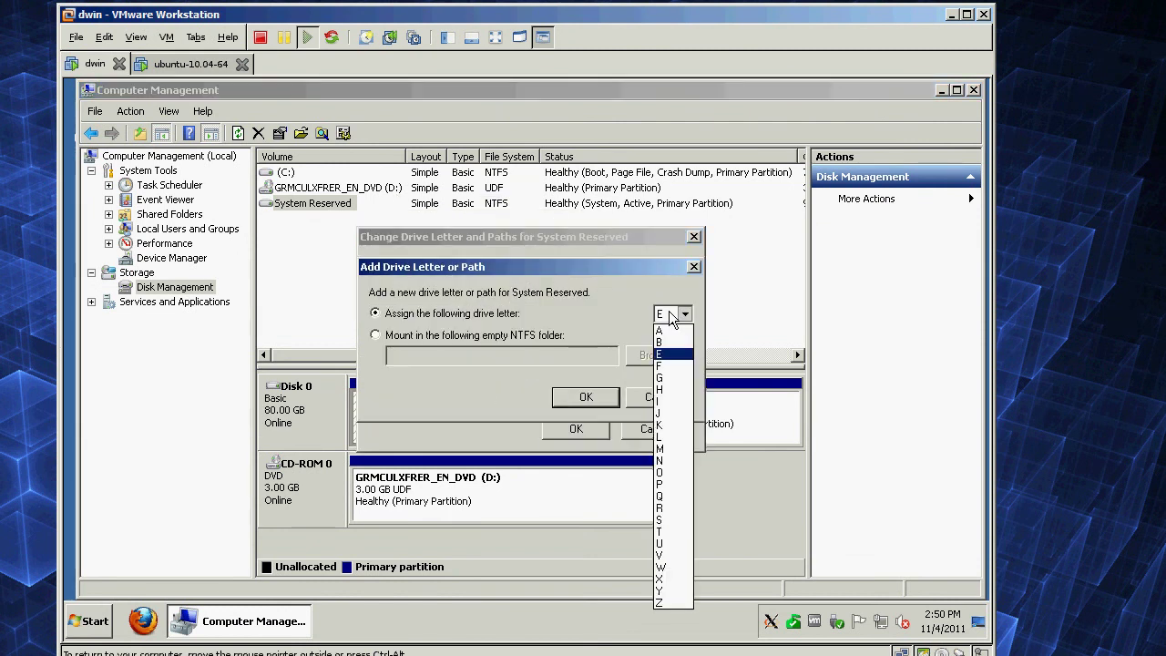
click(661, 577)
click(586, 397)
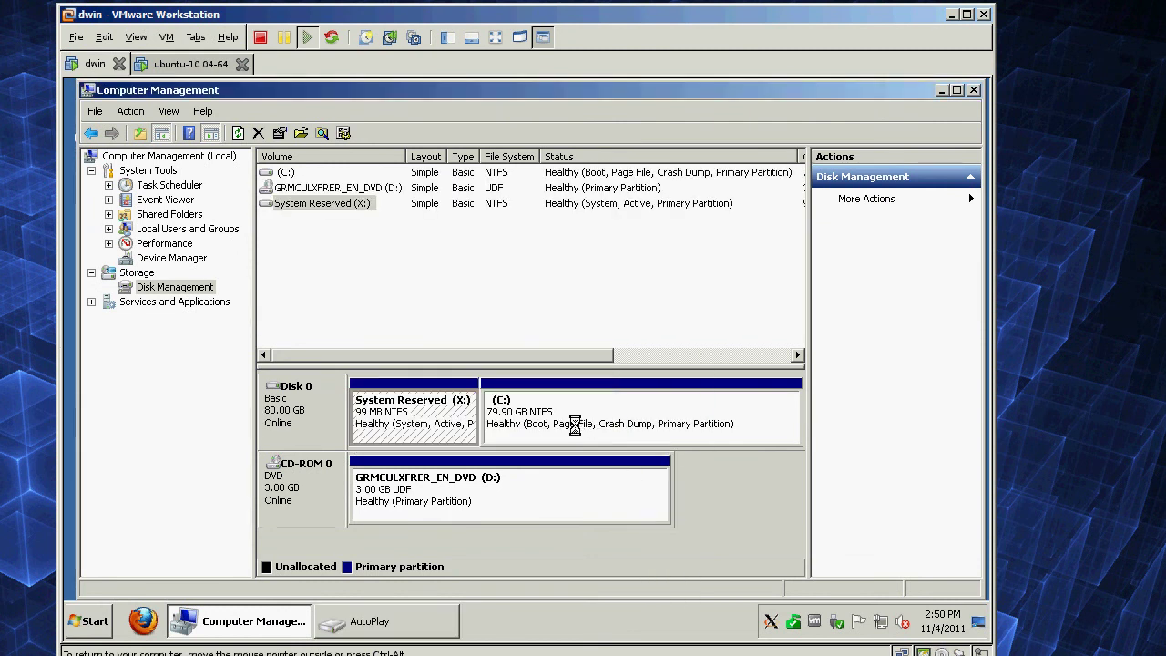
Close Computer Management and dismiss the AutoPlay prompt
click(973, 90)
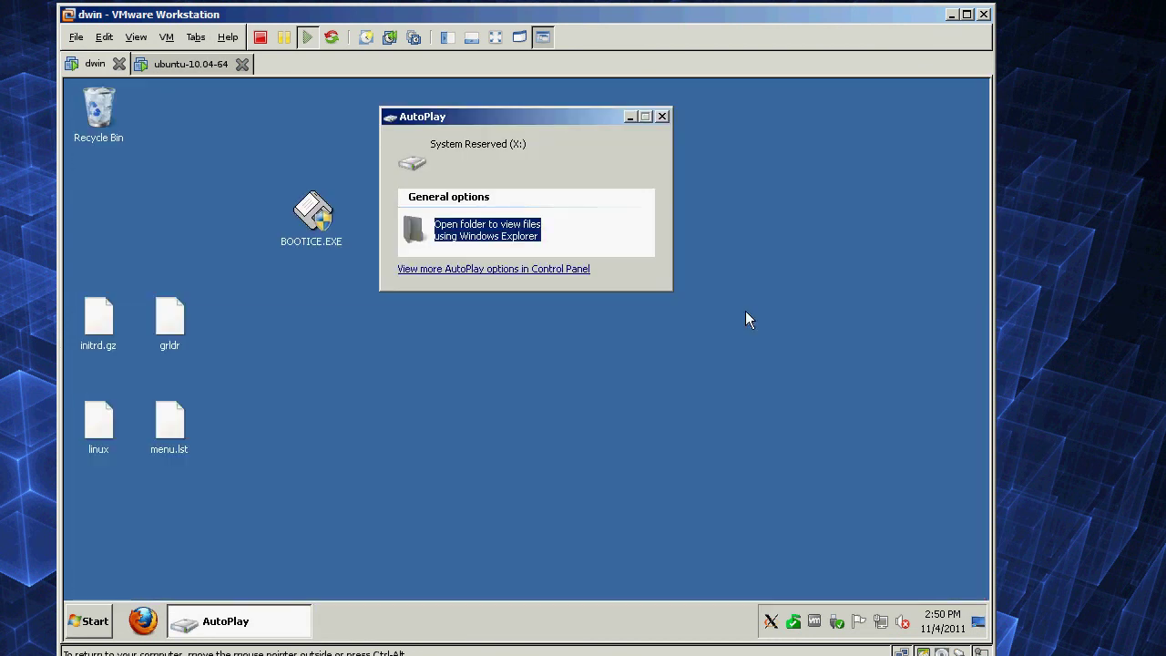
click(662, 116)
click(88, 621)
Open System Reserved (X:) in Explorer and enlarge its window
click(394, 353)
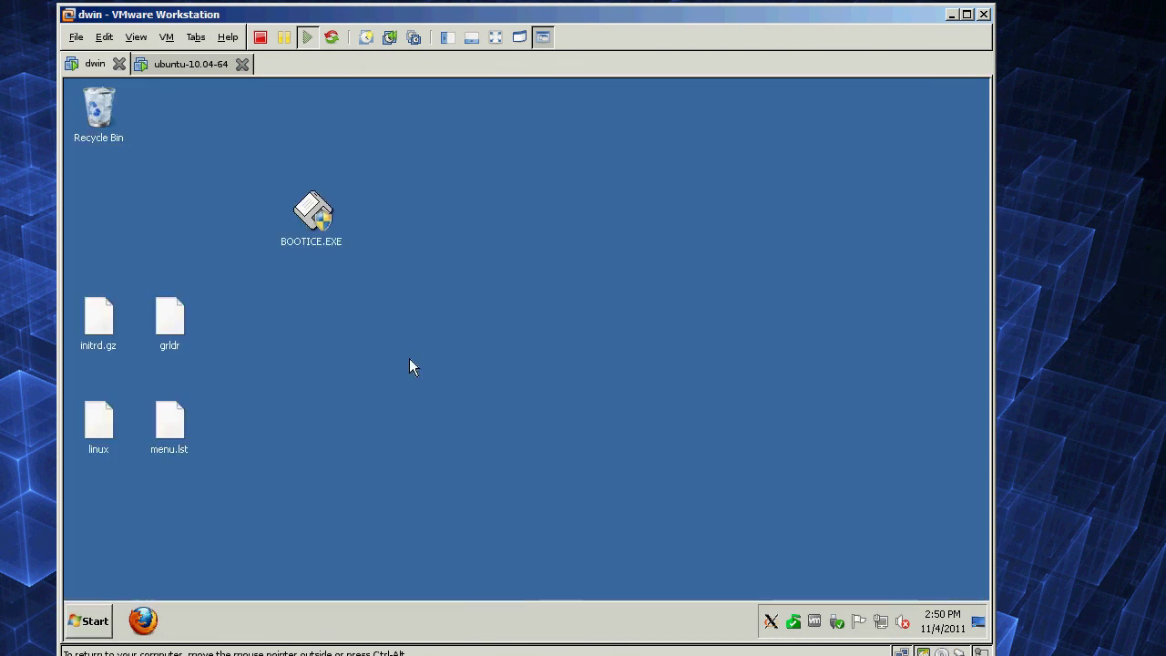
drag(464, 152, 641, 178)
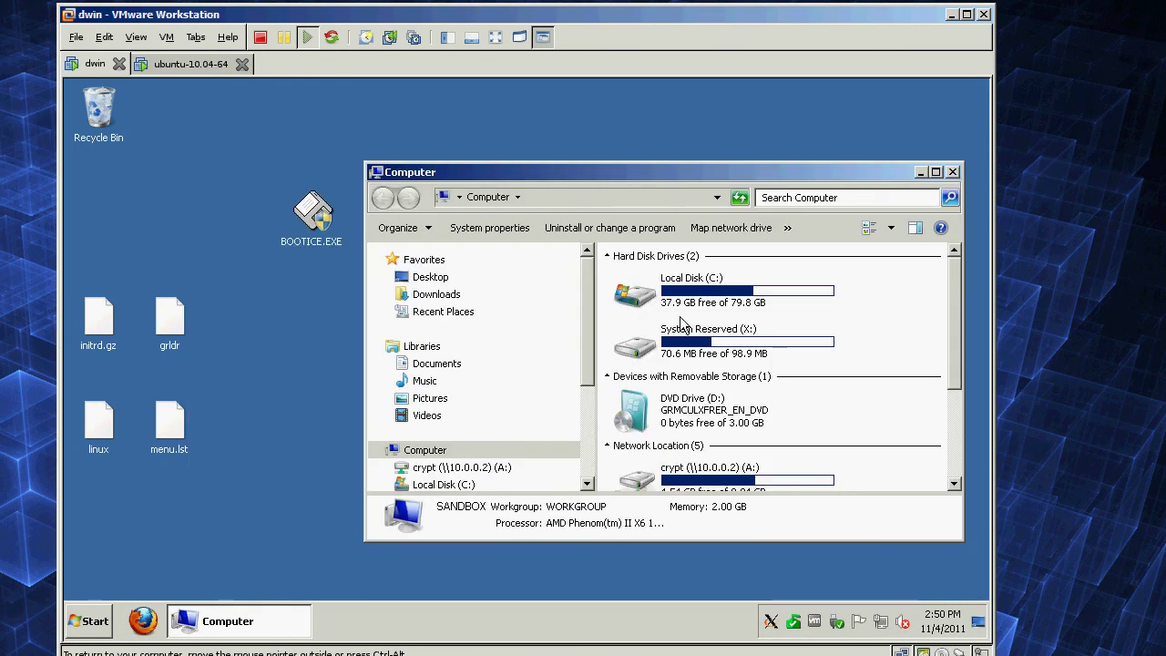
double_click(699, 341)
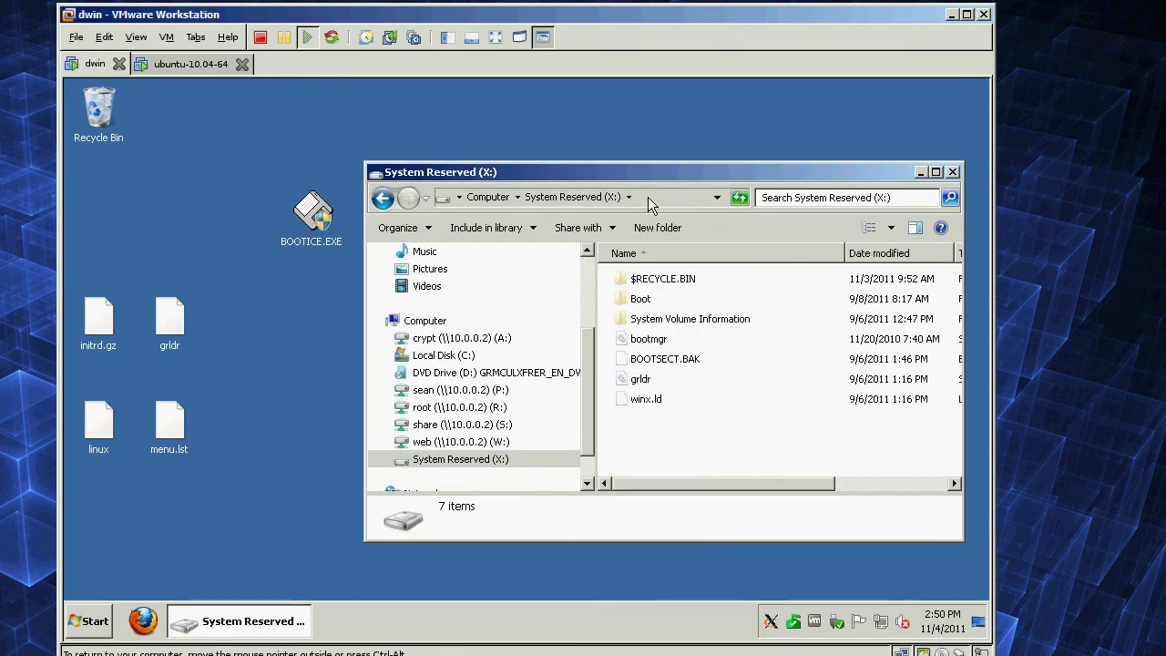
drag(633, 171, 616, 109)
Launch BOOTICE.EXE from the desktop
drag(314, 219, 292, 242)
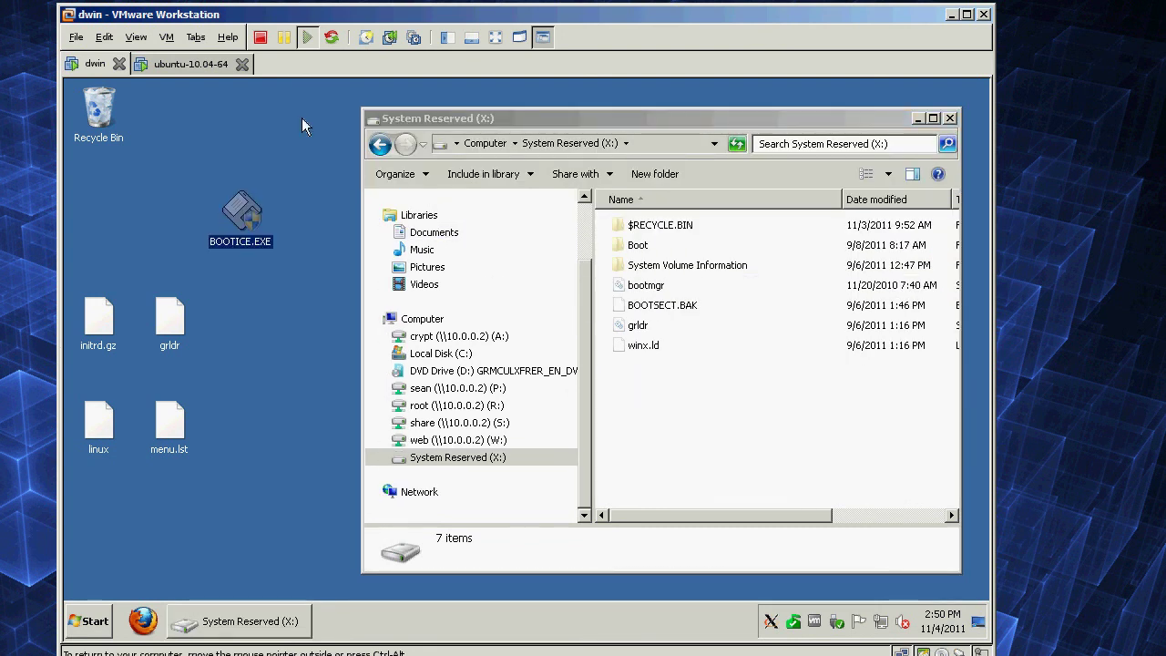
drag(186, 166, 274, 257)
double_click(242, 214)
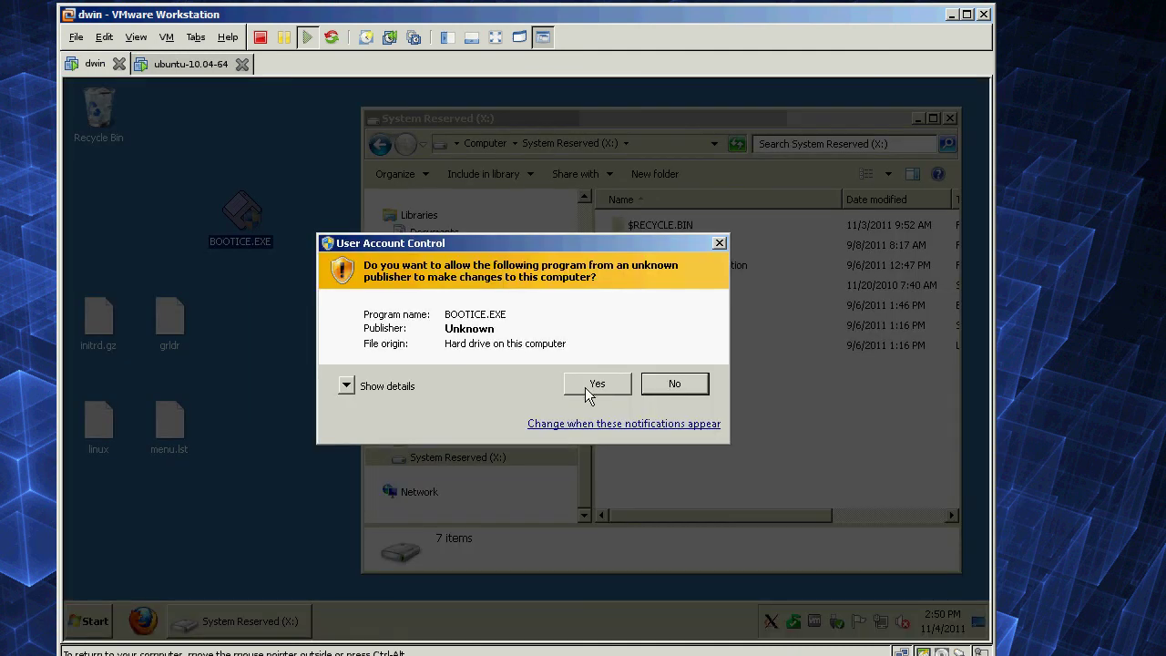
Allow BOOTICE to run as administrator and select the 80 GB VMware virtual disk
click(594, 384)
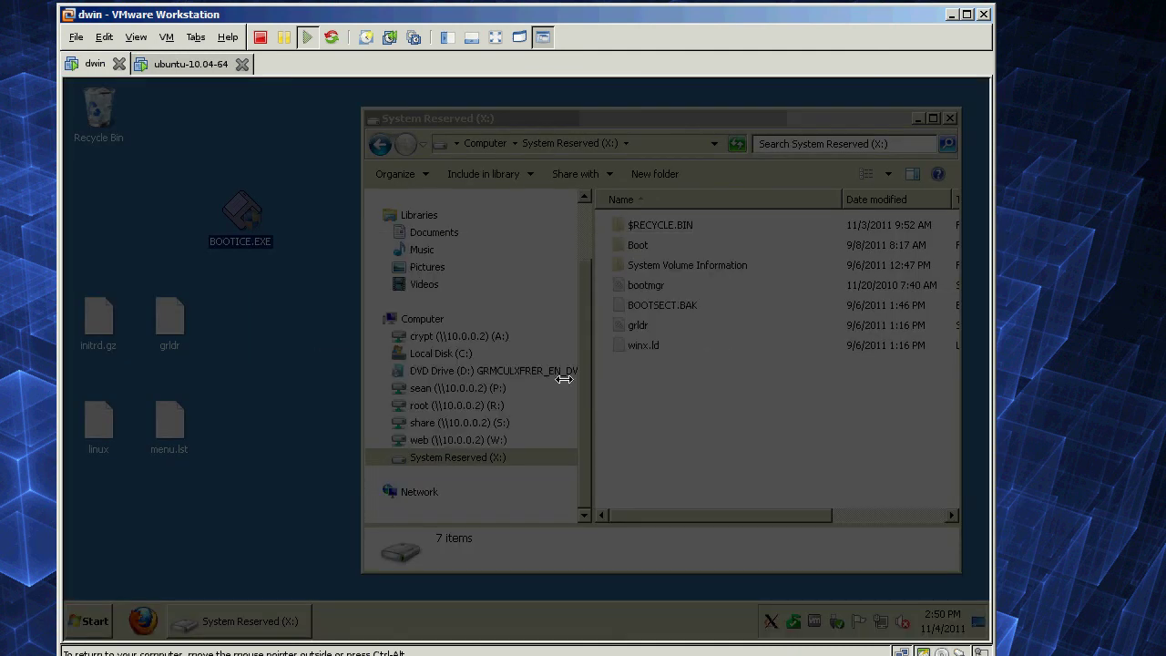
drag(467, 218, 324, 231)
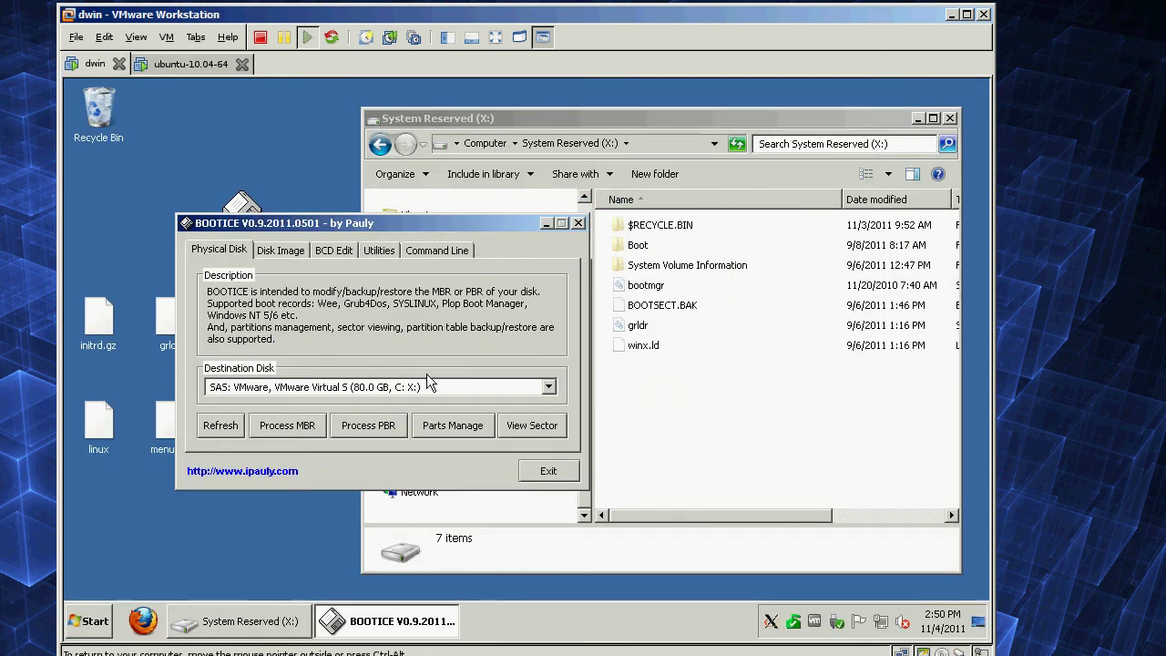
click(549, 387)
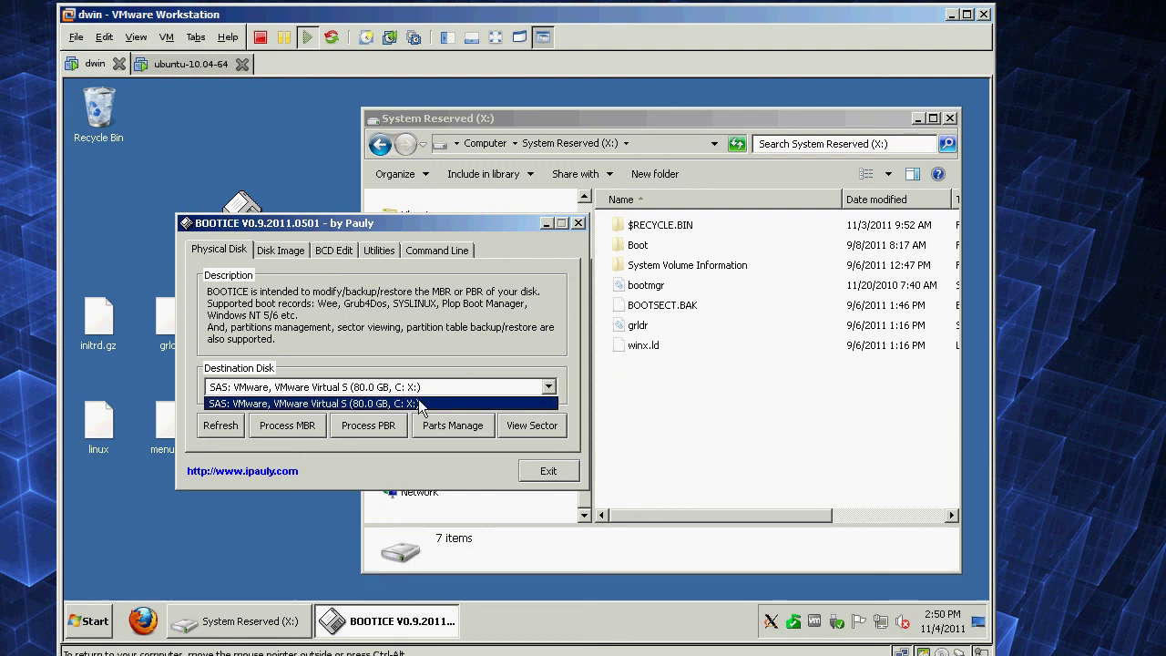
click(421, 403)
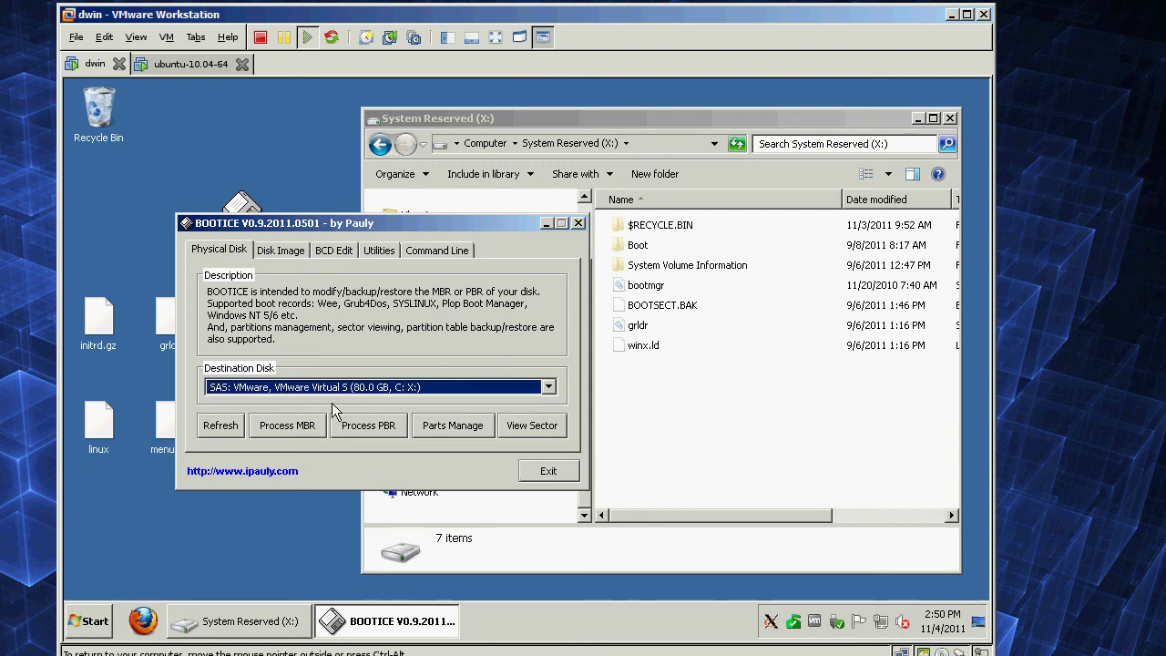
Write the GRUB4DOS MBR to that disk, then close BOOTICE
click(284, 426)
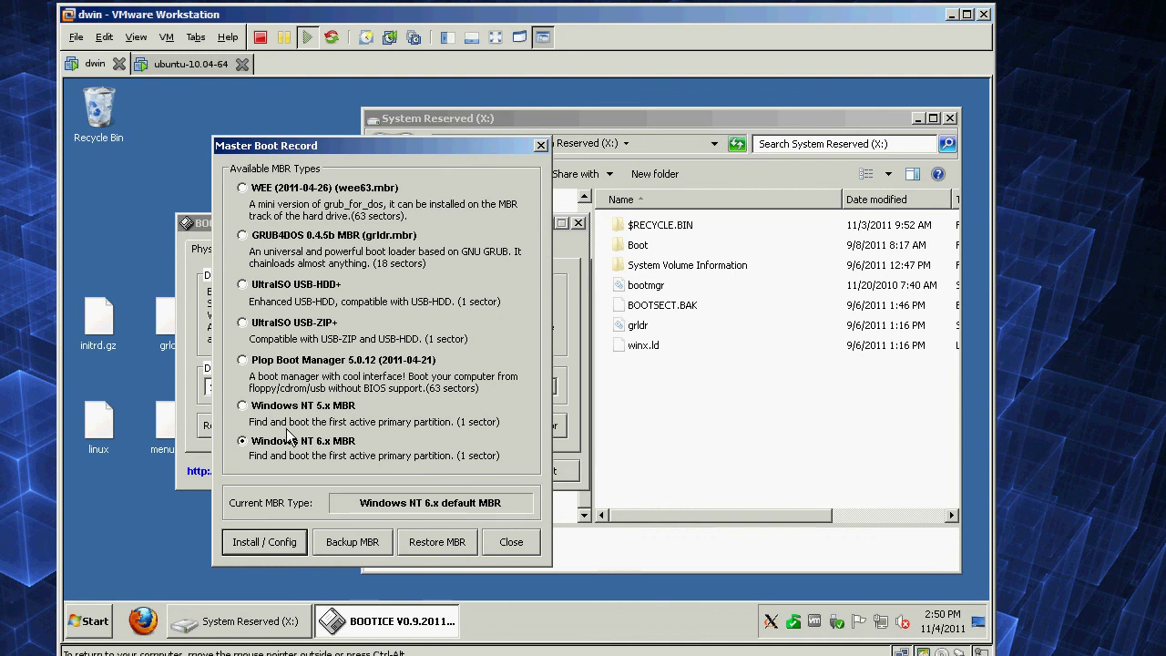
click(242, 237)
click(271, 543)
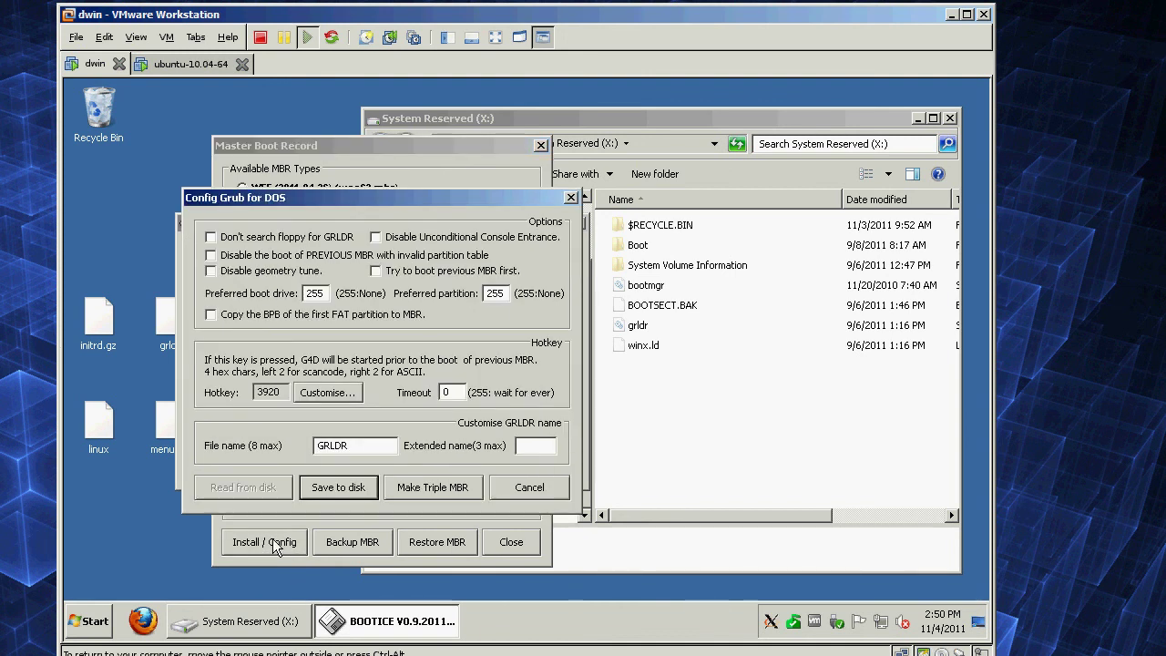
click(340, 487)
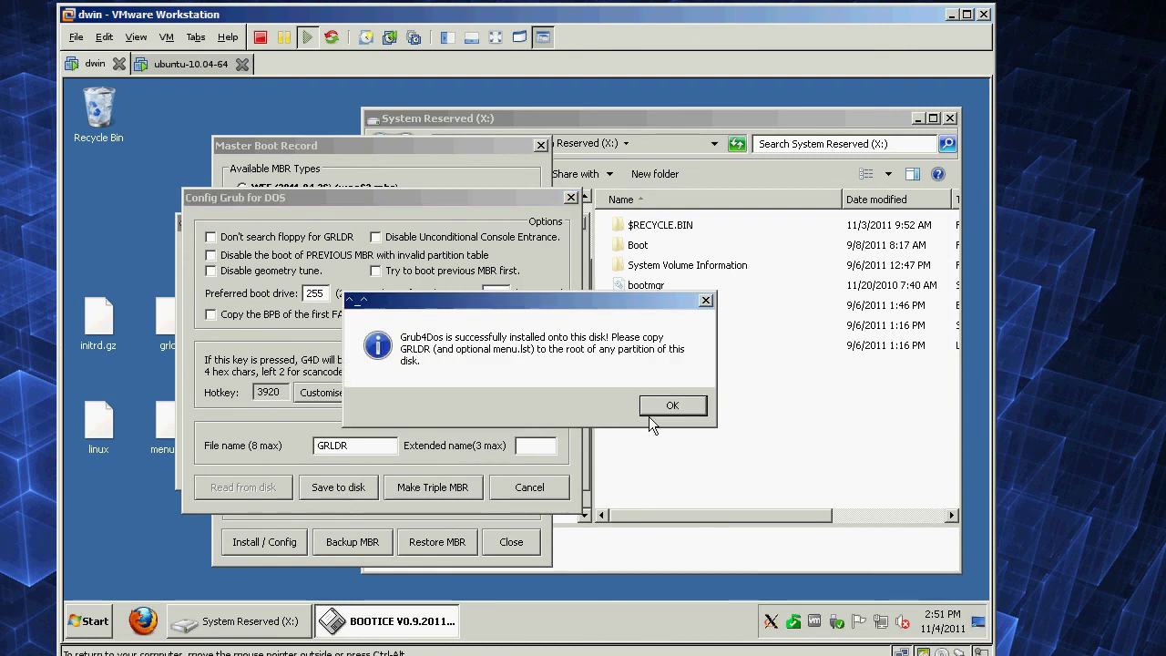
click(671, 405)
click(511, 542)
click(555, 483)
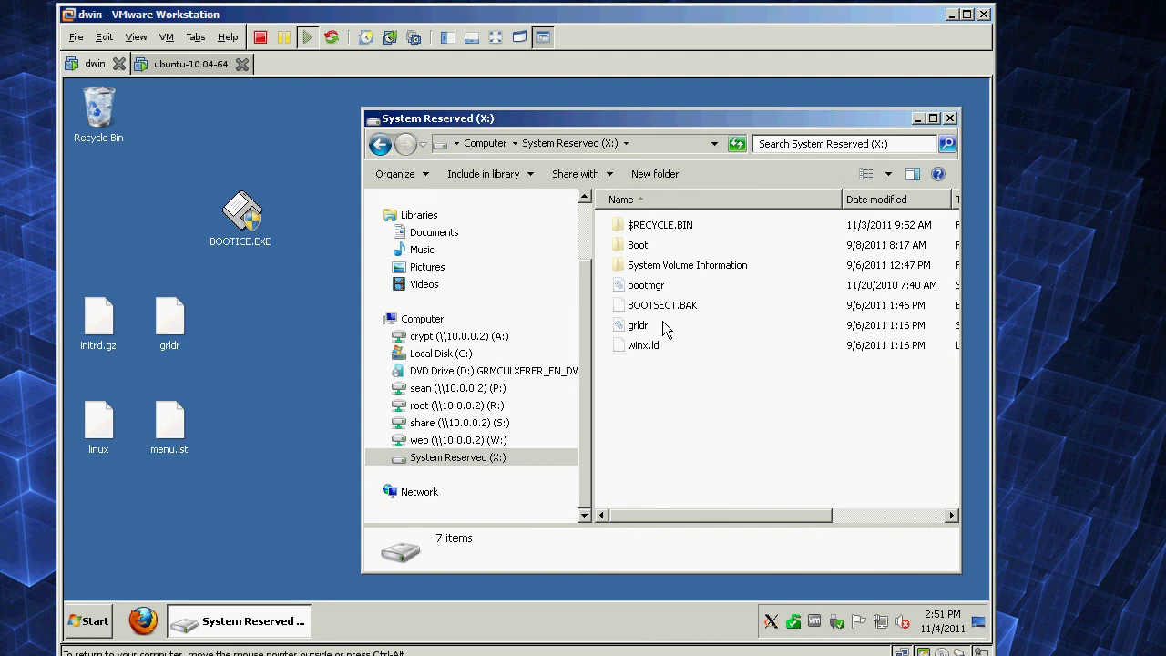
Delete the old grldr system file from System Reserved (X:)
click(642, 334)
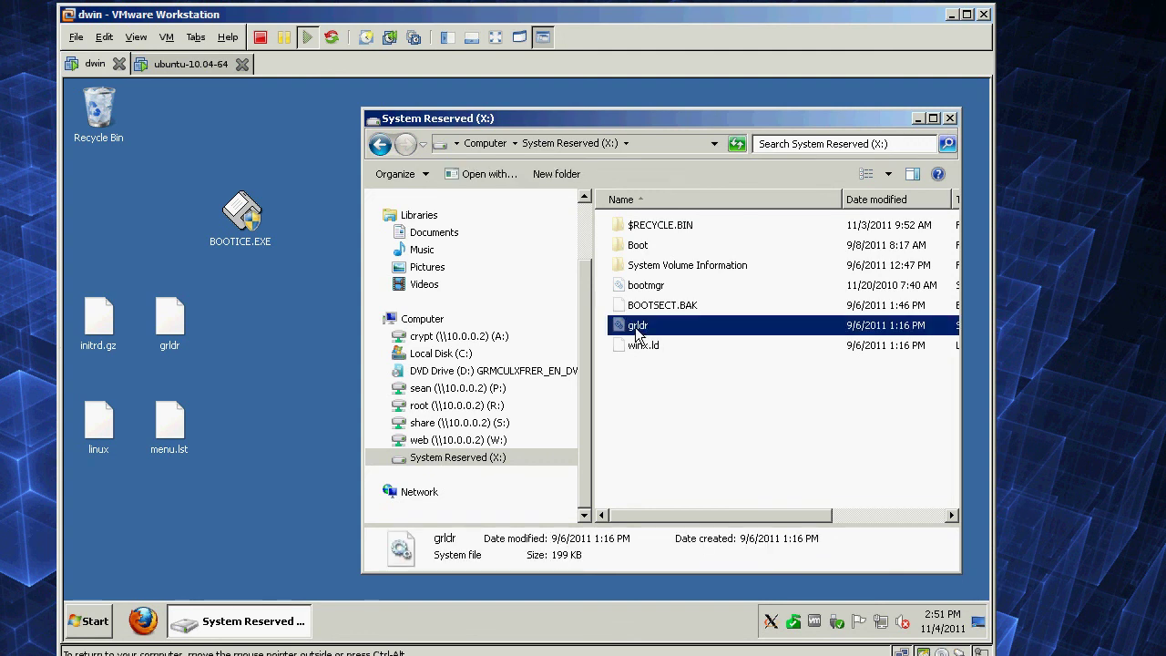
right_click(638, 330)
click(707, 551)
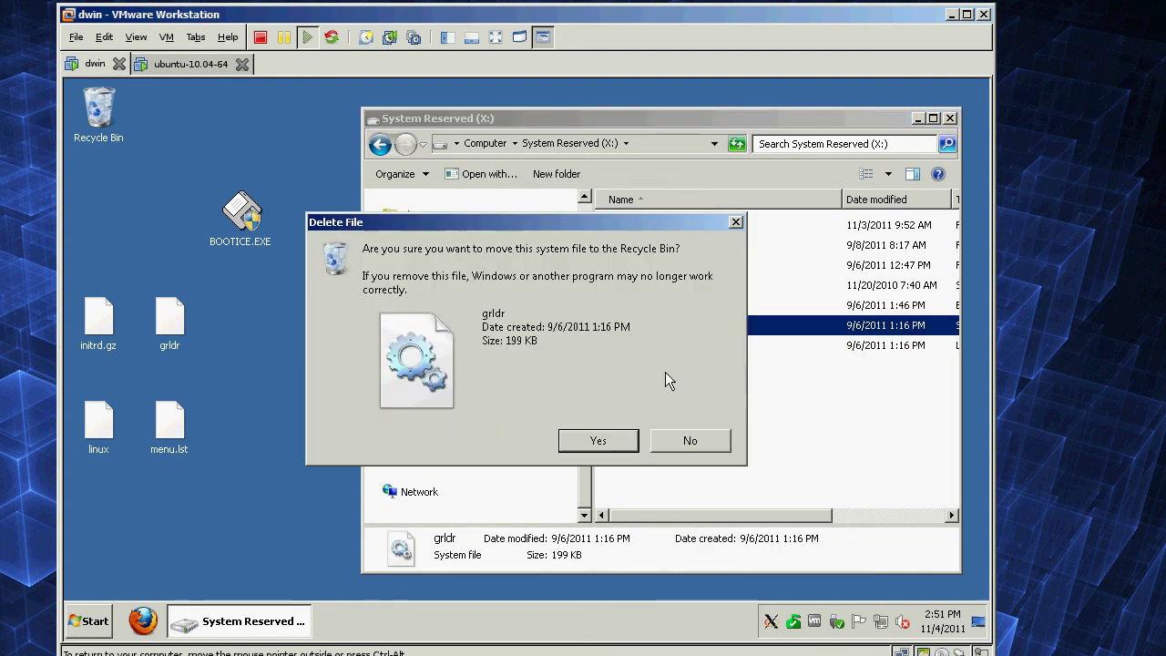
click(619, 441)
Copy initrd.gz, linux, grldr and menu.lst from the desktop into X:, then close the window
click(173, 319)
drag(304, 477, 90, 307)
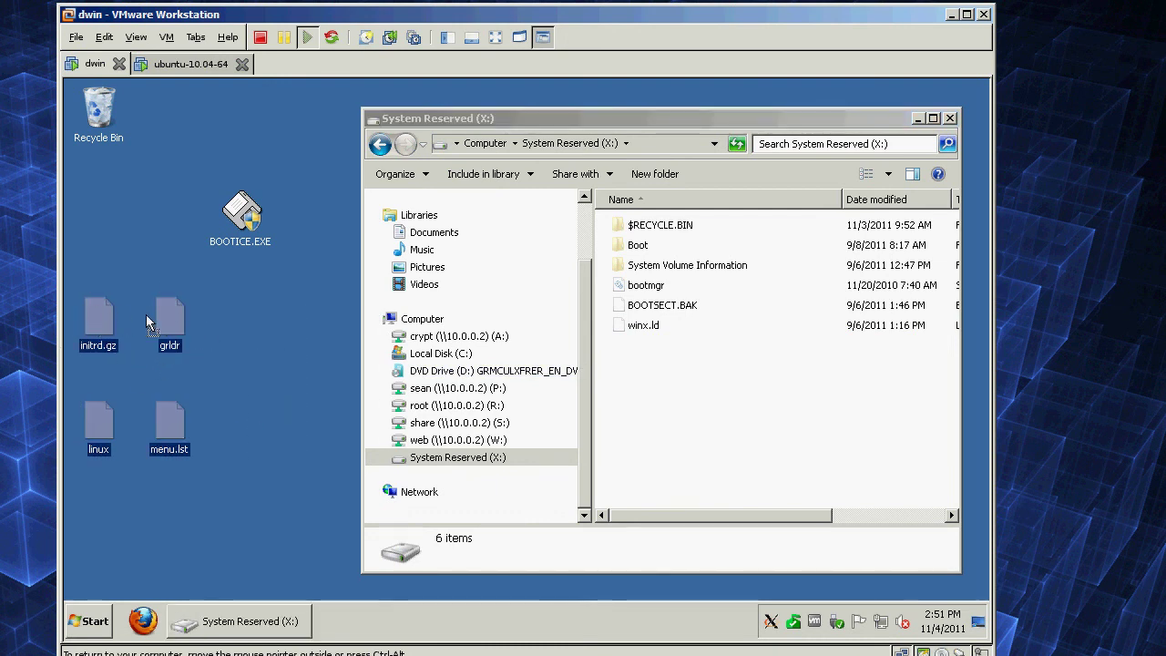
drag(111, 321, 743, 415)
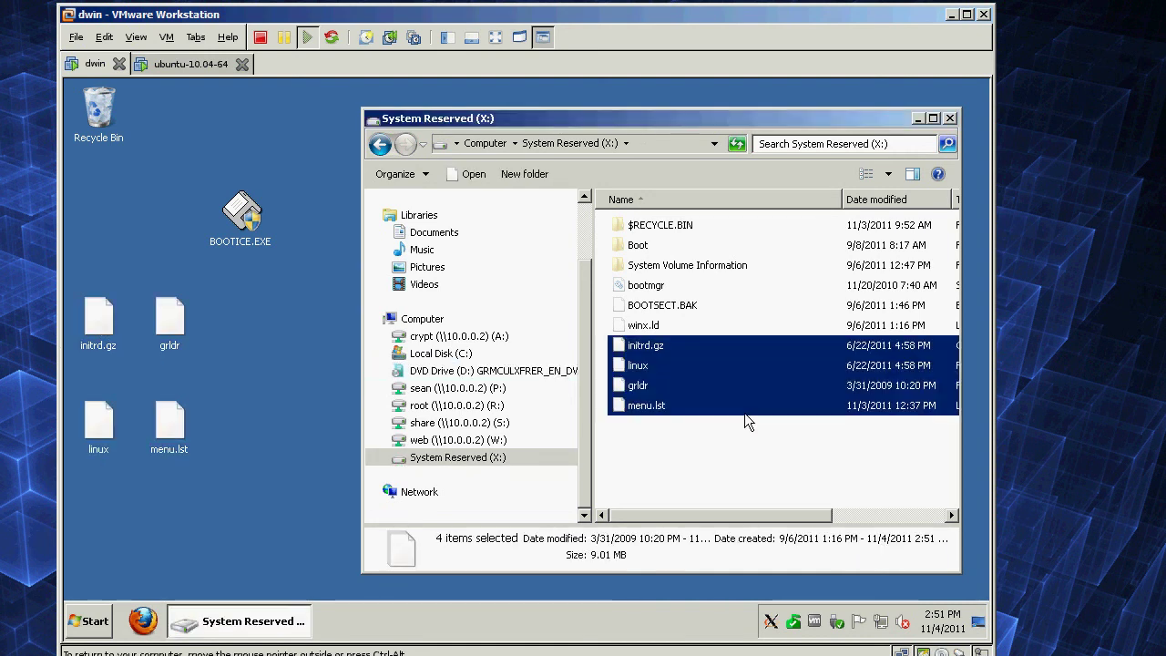
click(706, 449)
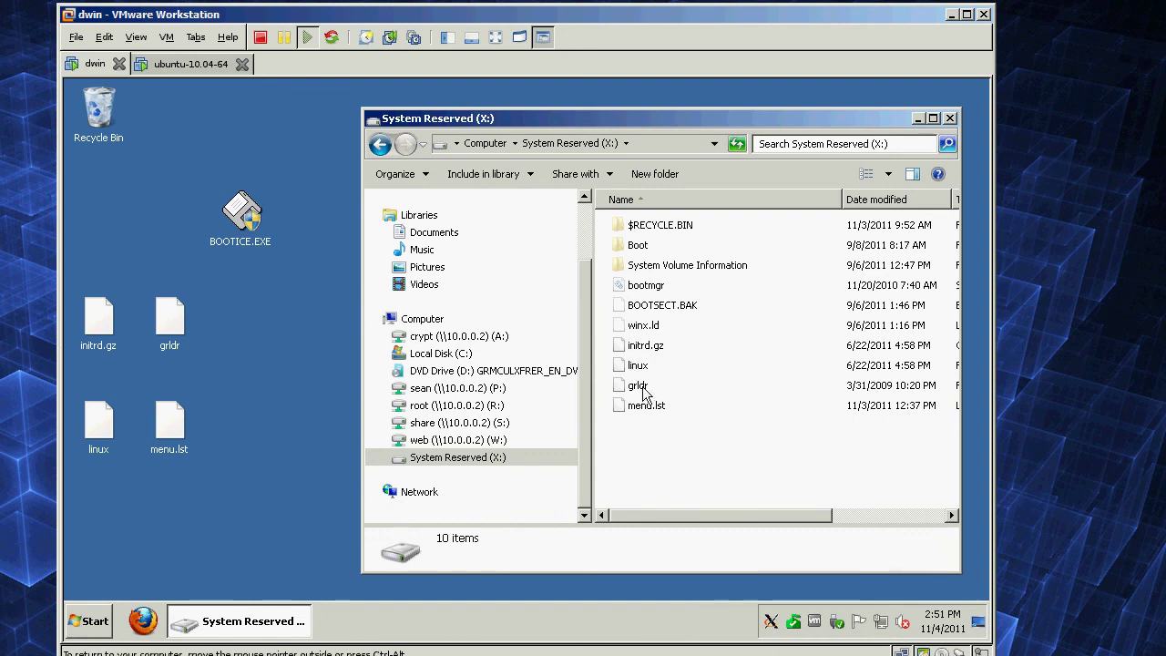
drag(710, 125, 592, 119)
click(833, 111)
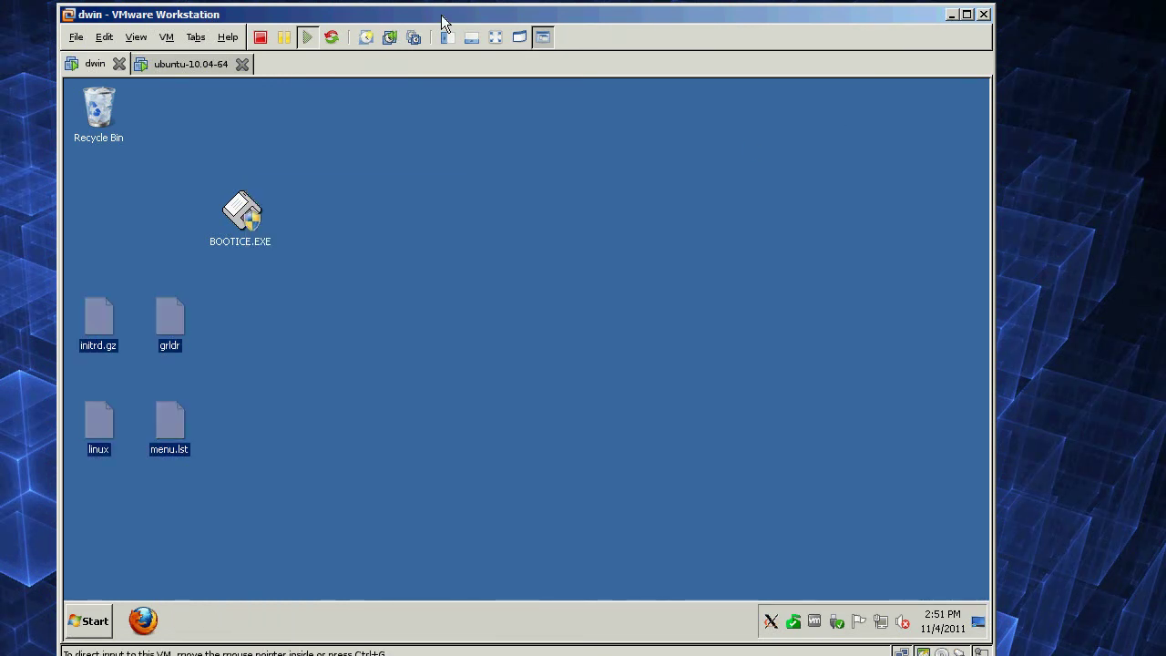
Restart the Windows 7 guest using the Start menu's Shut down options
click(164, 635)
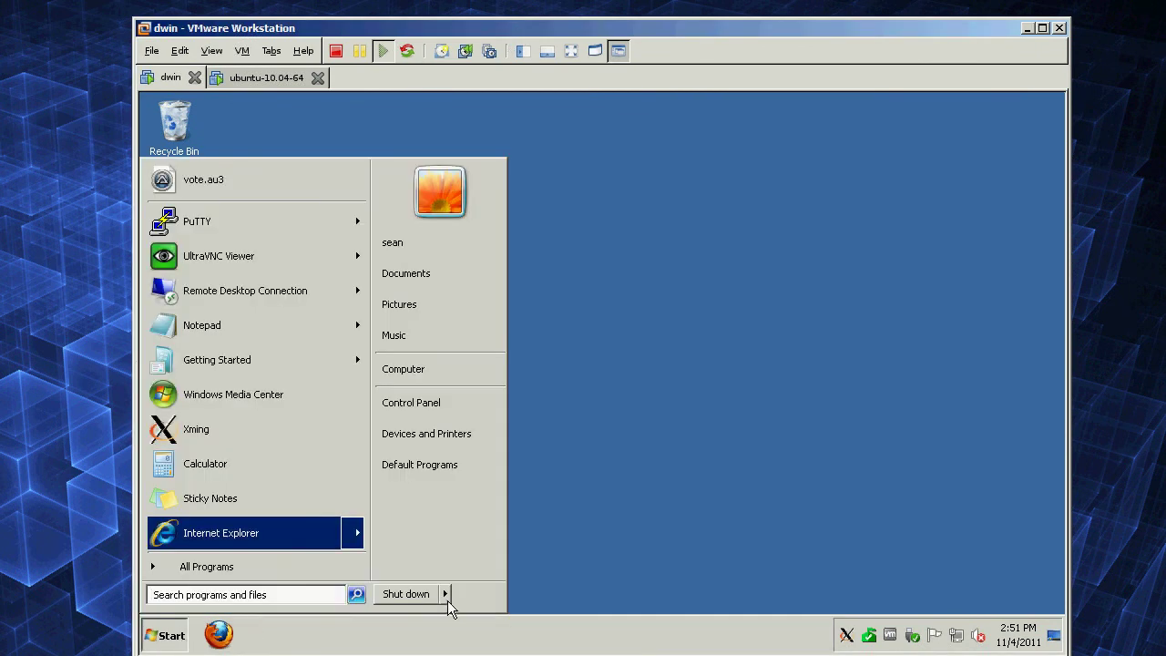
click(828, 230)
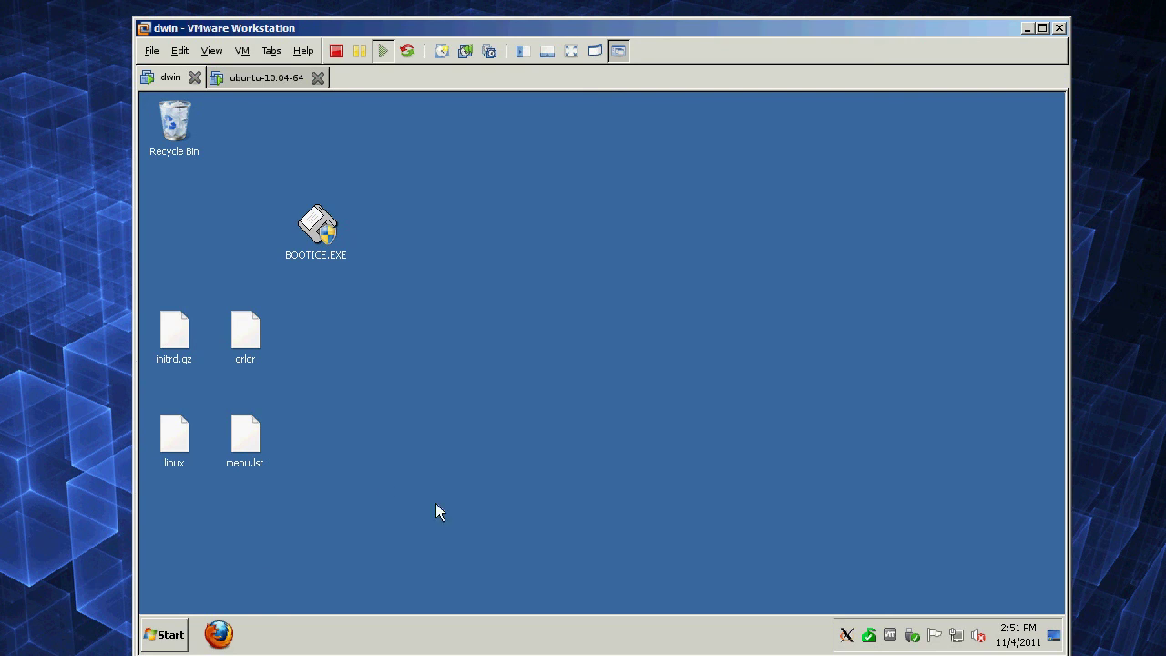
click(181, 644)
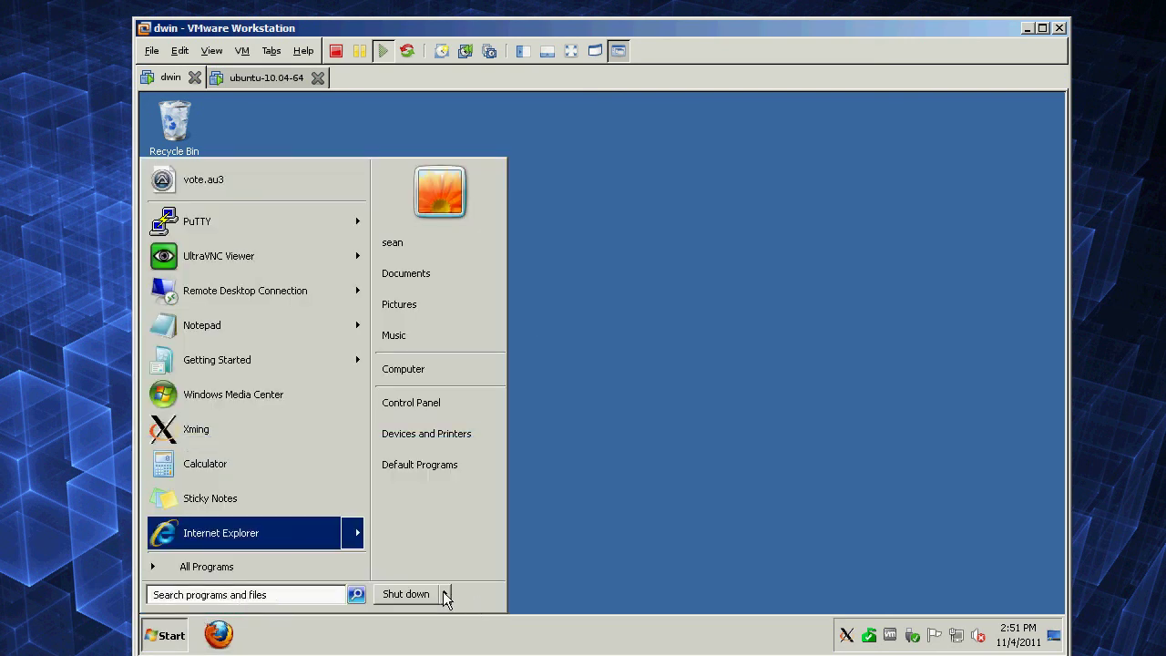
mouse_move(445, 597)
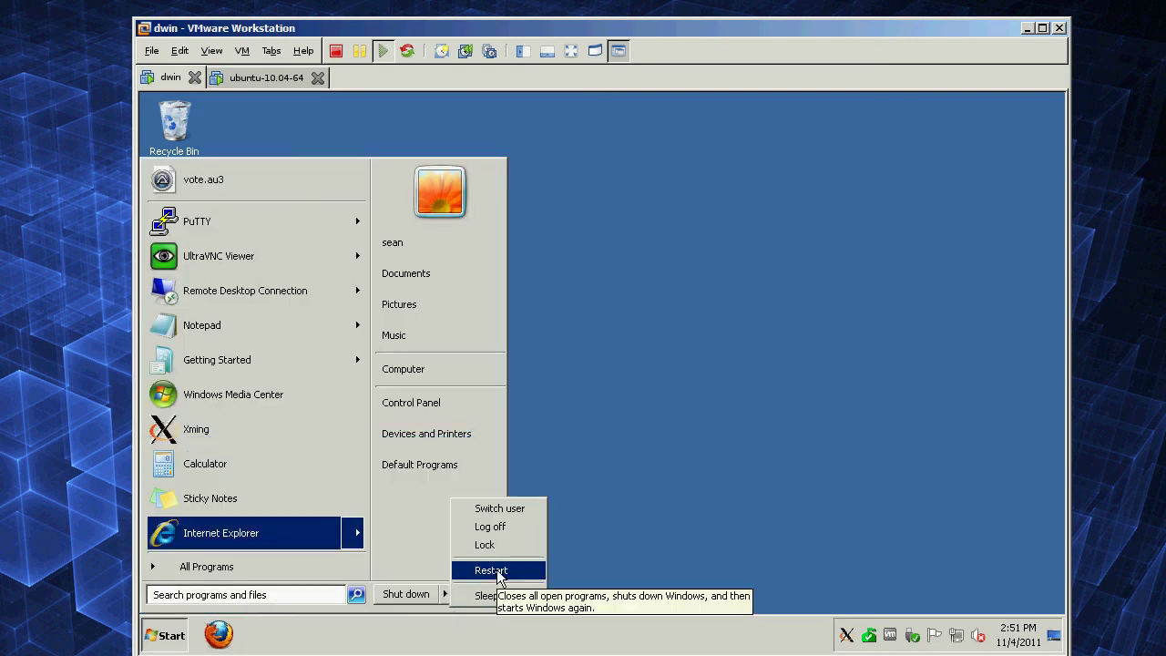
click(498, 571)
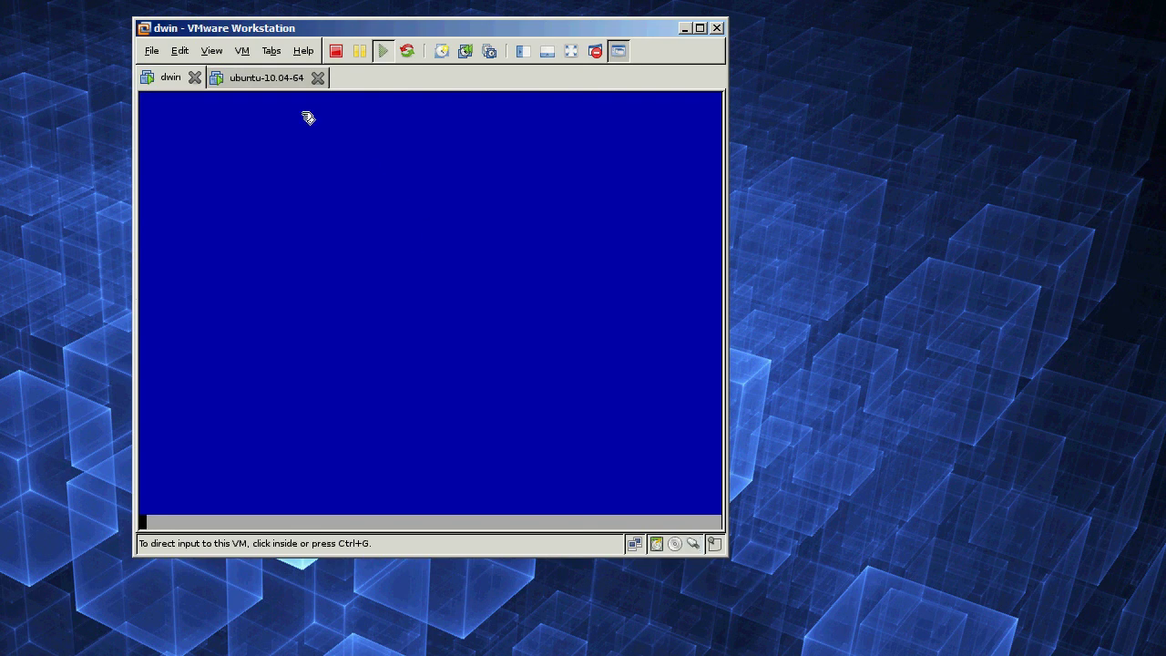
In the Ubuntu guest, open menu.lst in the text editor
click(265, 78)
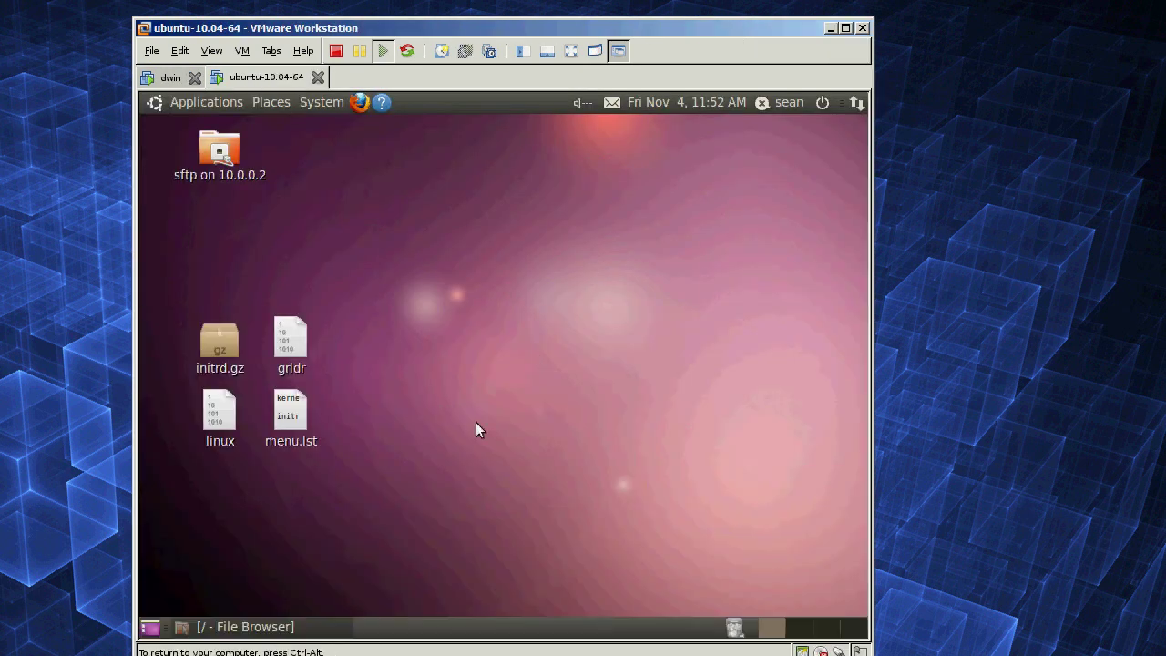
right_click(295, 405)
click(370, 112)
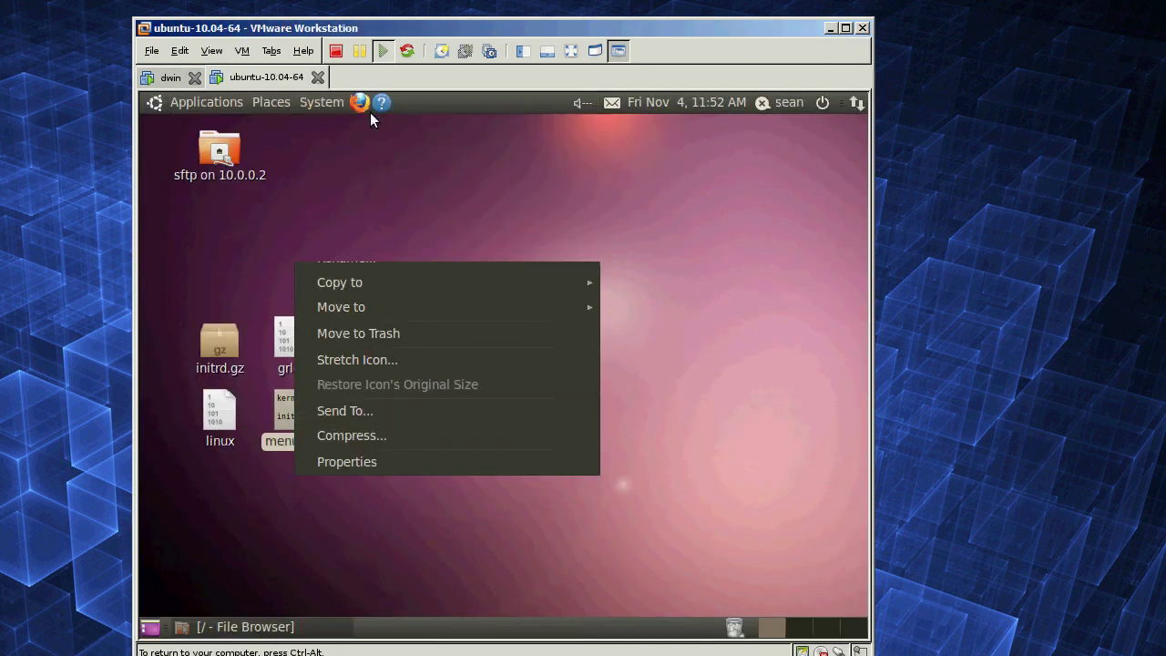
click(451, 432)
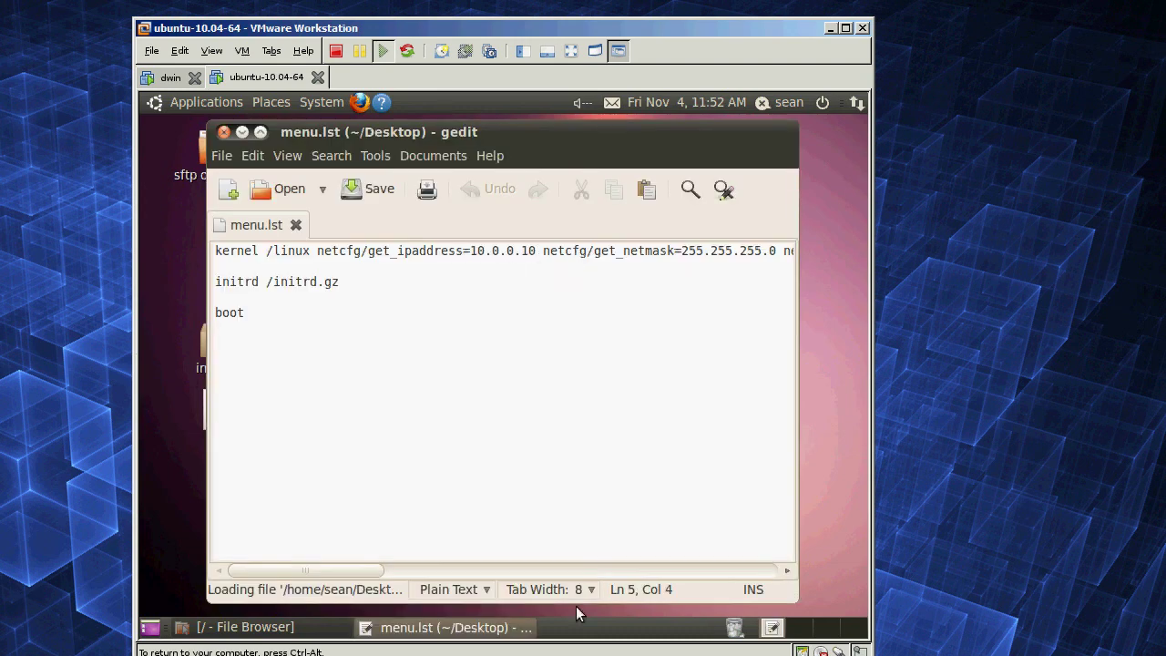
drag(323, 570, 263, 558)
drag(298, 140, 438, 153)
drag(335, 141, 218, 132)
drag(383, 578, 619, 591)
Change the kernel line's IP from 10.0.0.10 to 10.0.0.100, save, and close gedit
drag(670, 254, 392, 254)
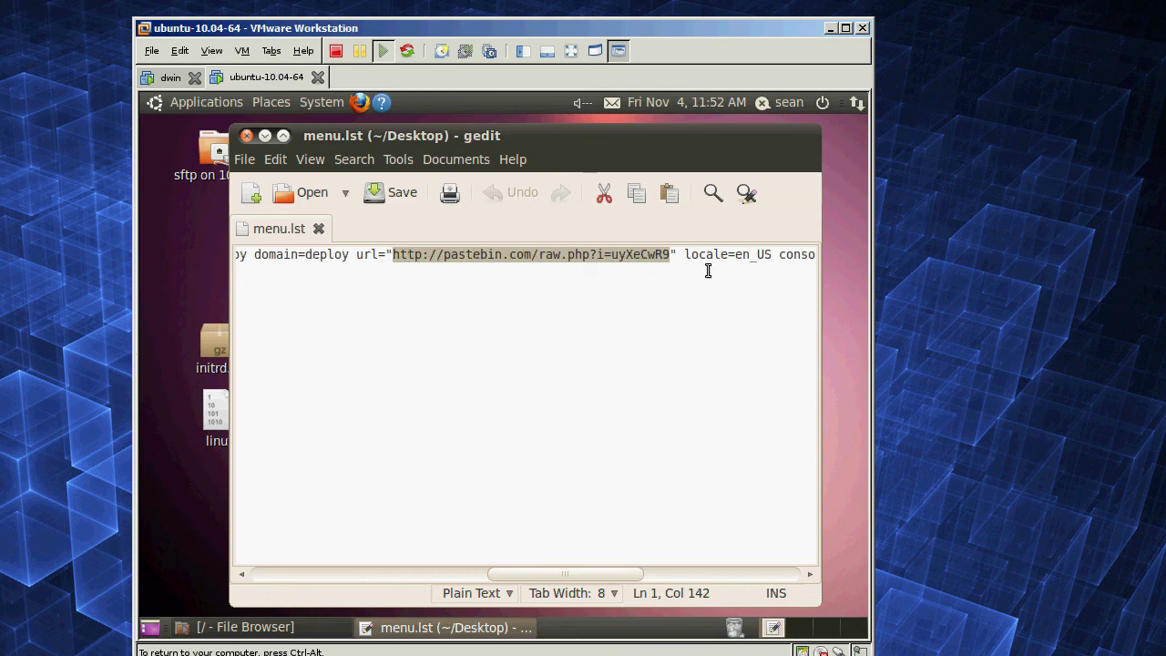
click(670, 256)
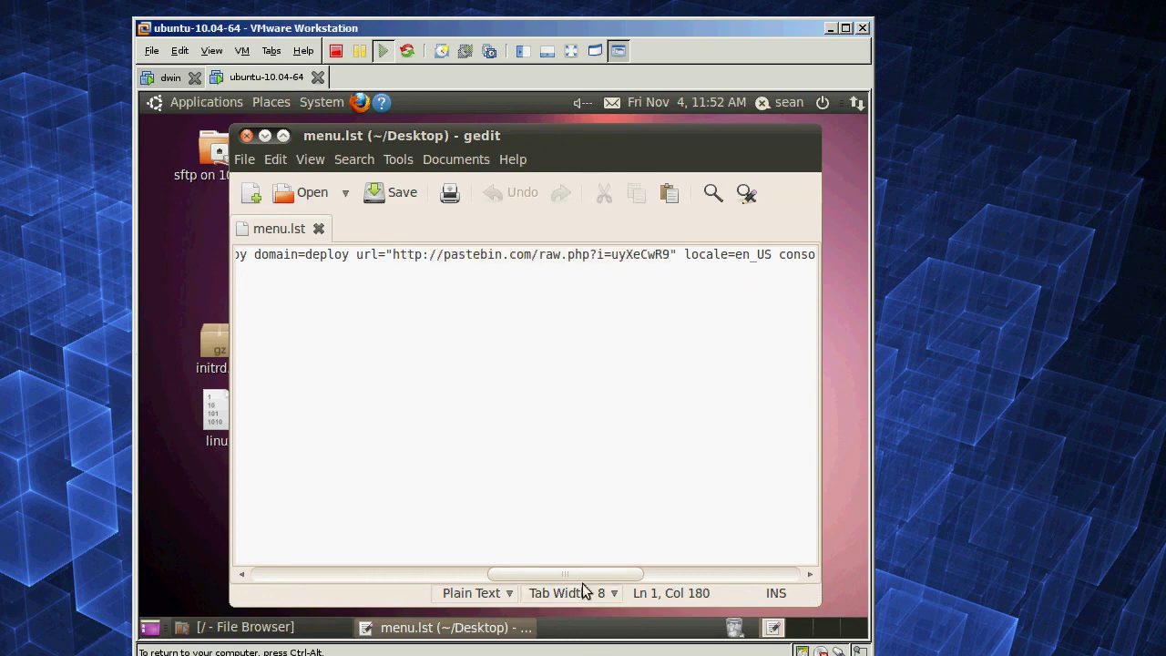
drag(590, 574, 299, 564)
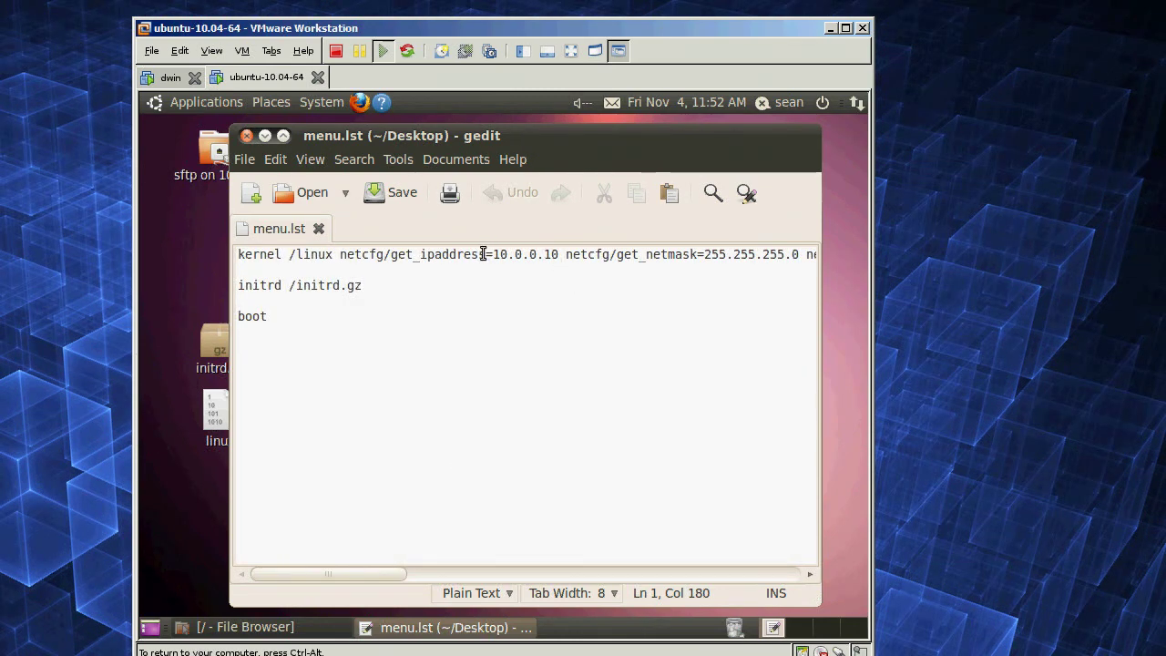
drag(492, 254, 557, 255)
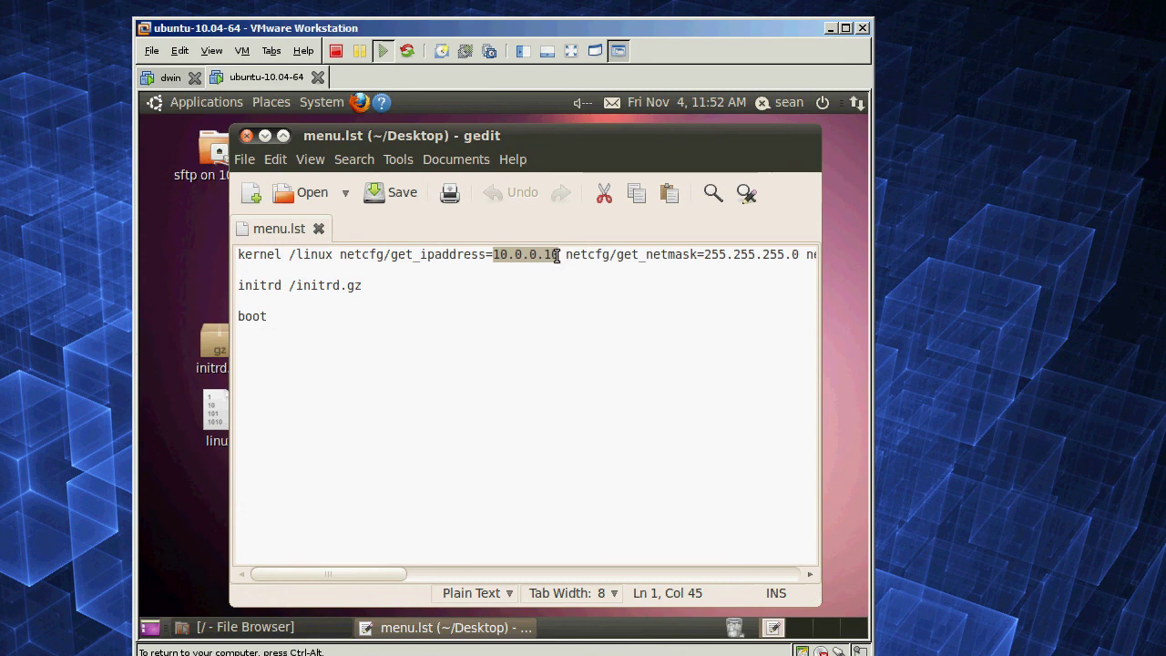
click(557, 255)
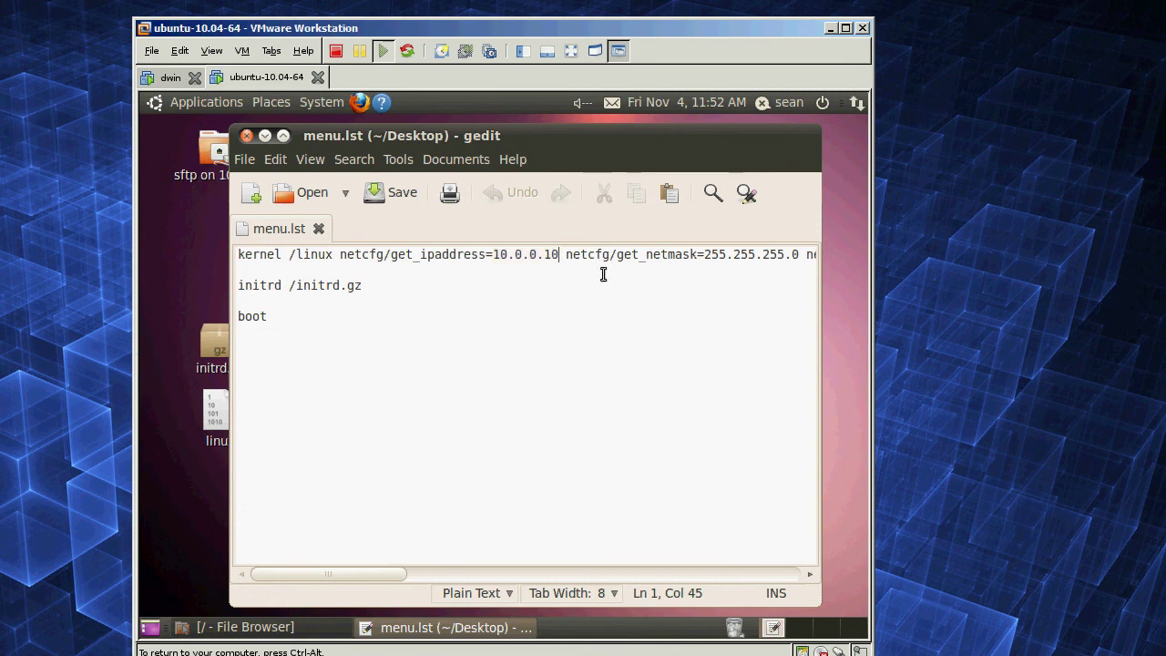
text(0)
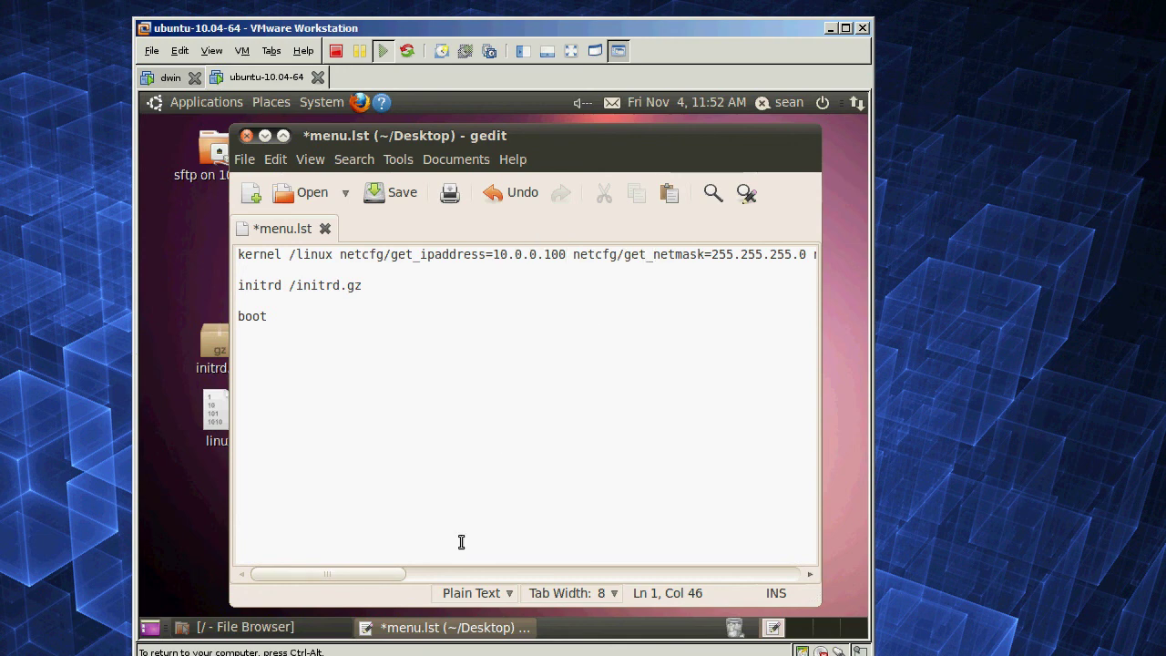
scroll(377, 577, right, 2)
click(392, 192)
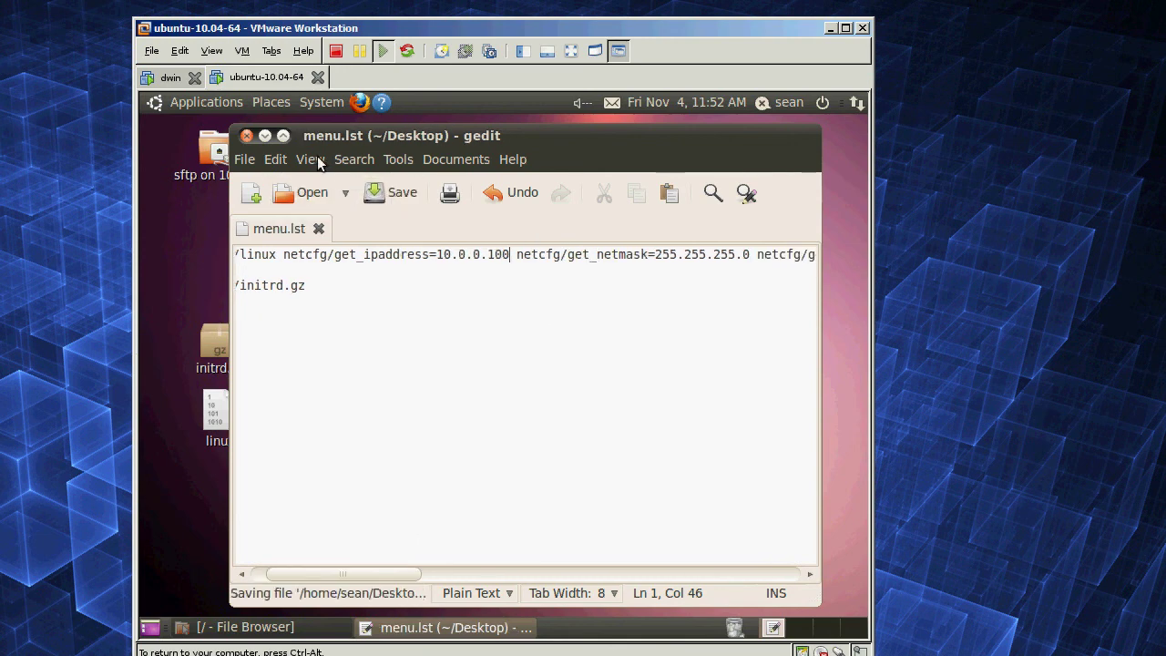
click(247, 135)
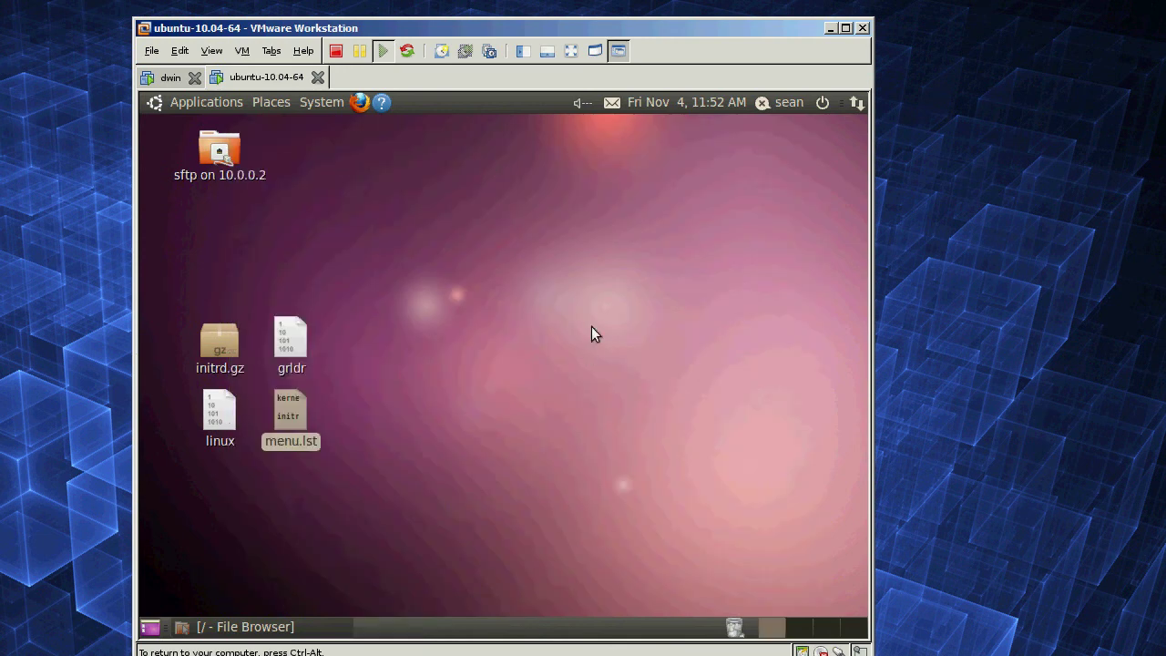
Trash grldr, move menu.lst up under the sftp folder, and restore the root File Browser
drag(481, 501, 146, 296)
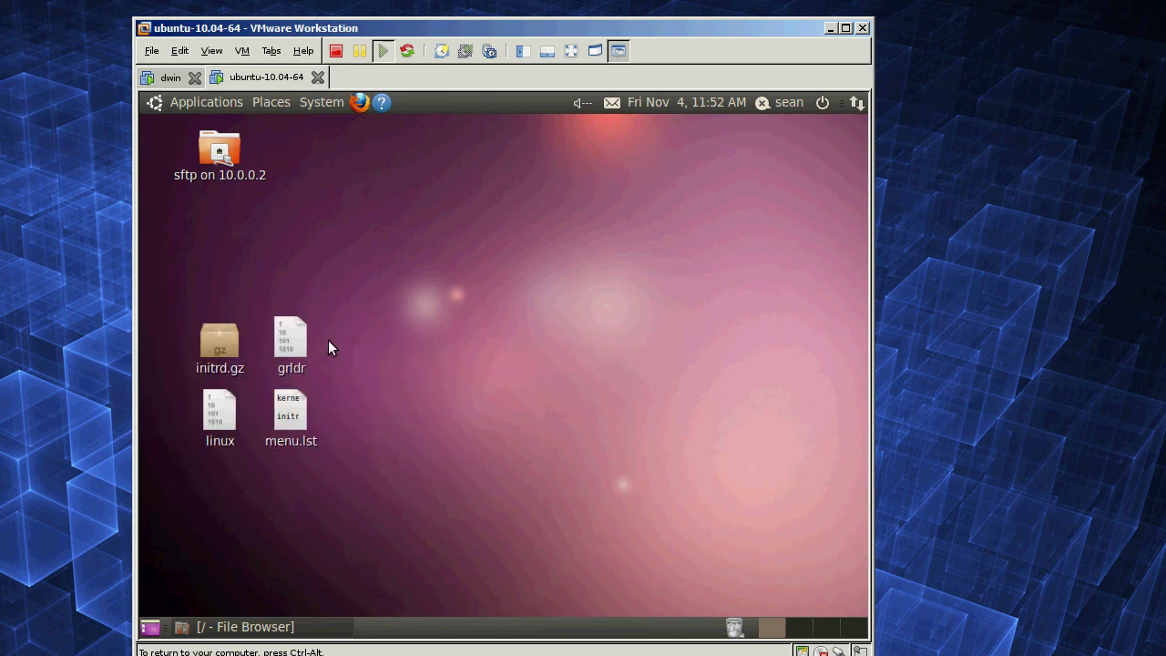
drag(588, 278, 359, 337)
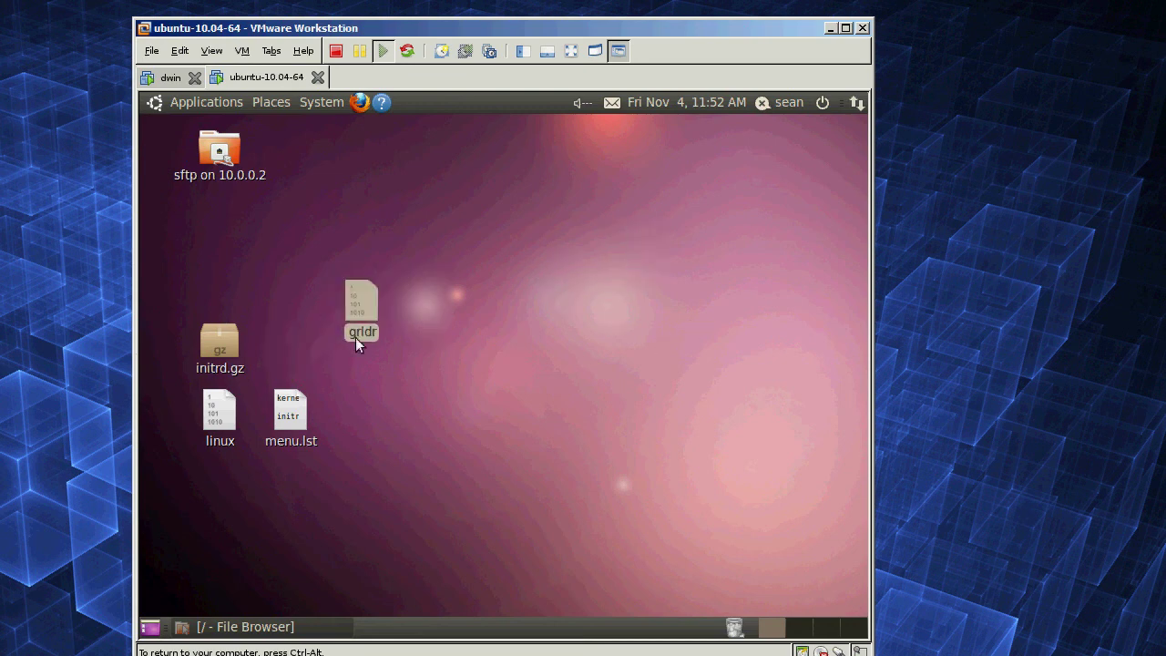
right_click(363, 311)
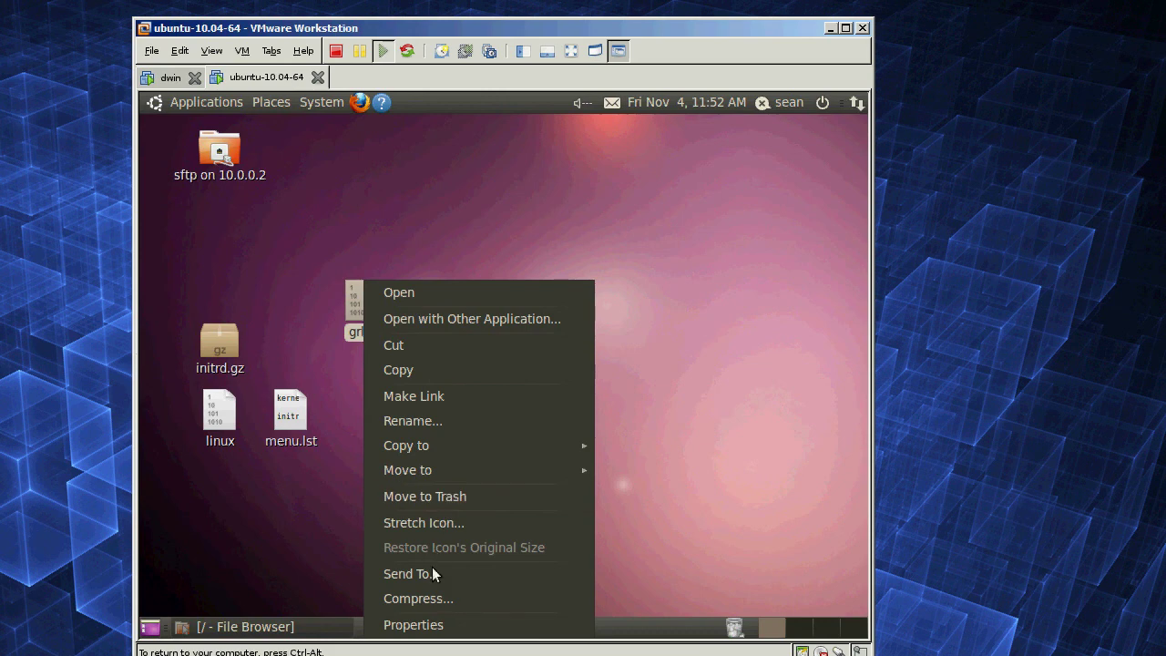
click(422, 496)
drag(307, 417, 318, 238)
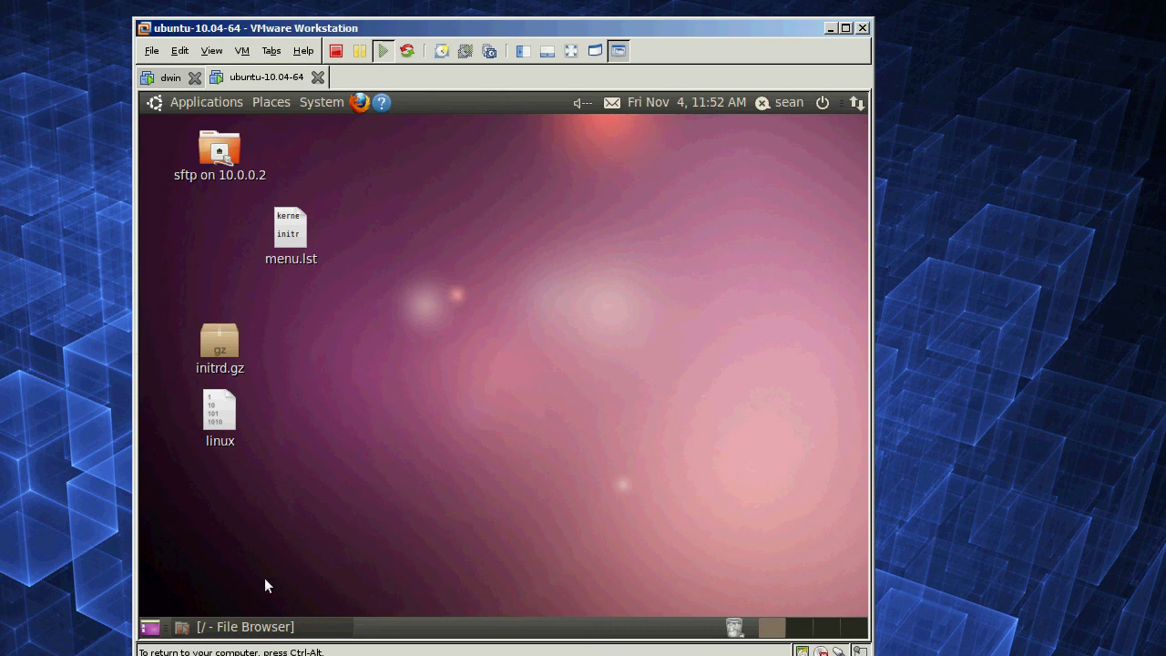
click(263, 628)
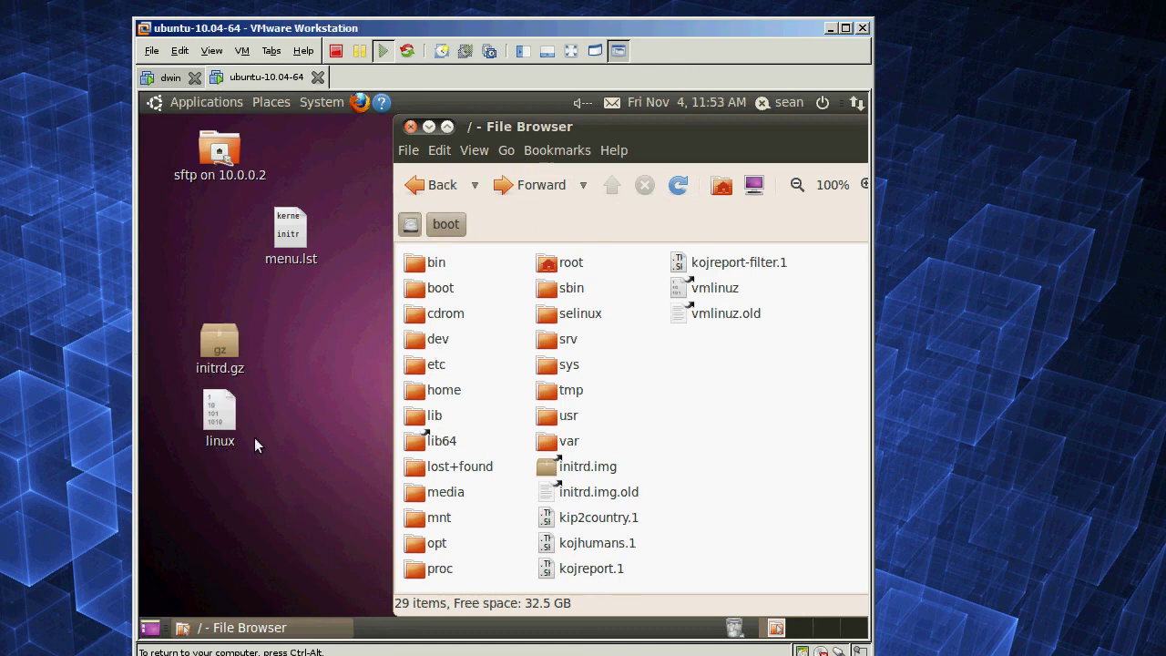
Copy linux and initrd.gz into the Ubuntu root folder
click(293, 439)
drag(293, 439, 790, 415)
click(805, 419)
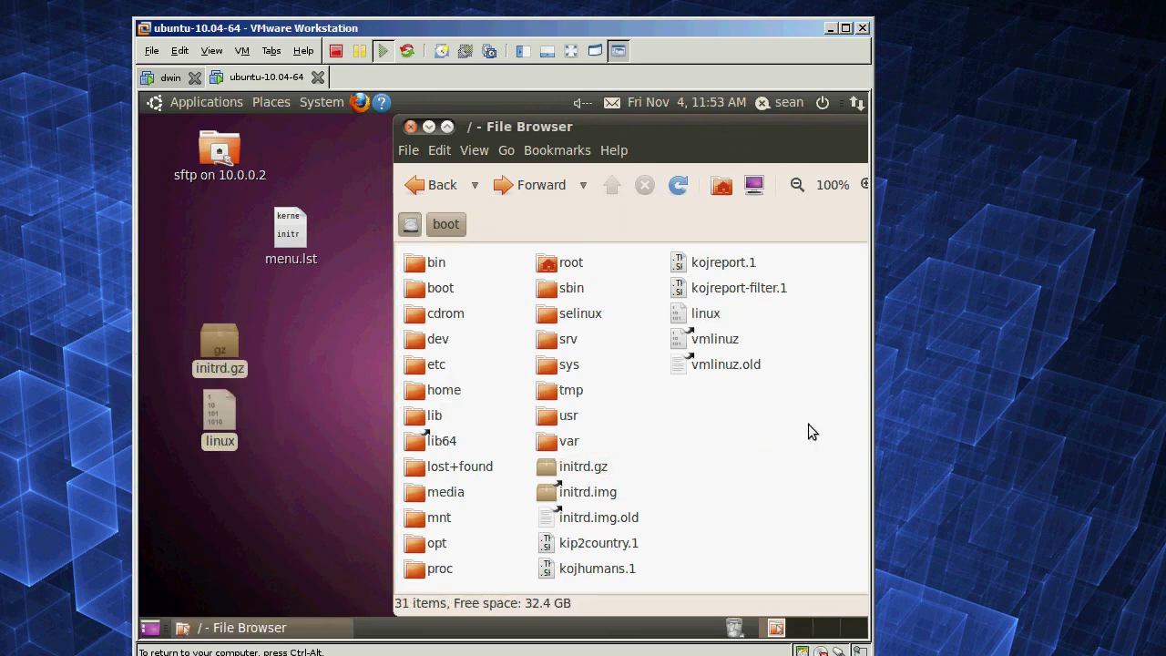
Open /boot/grub/grub.cfg in gedit and move its window aside
double_click(431, 289)
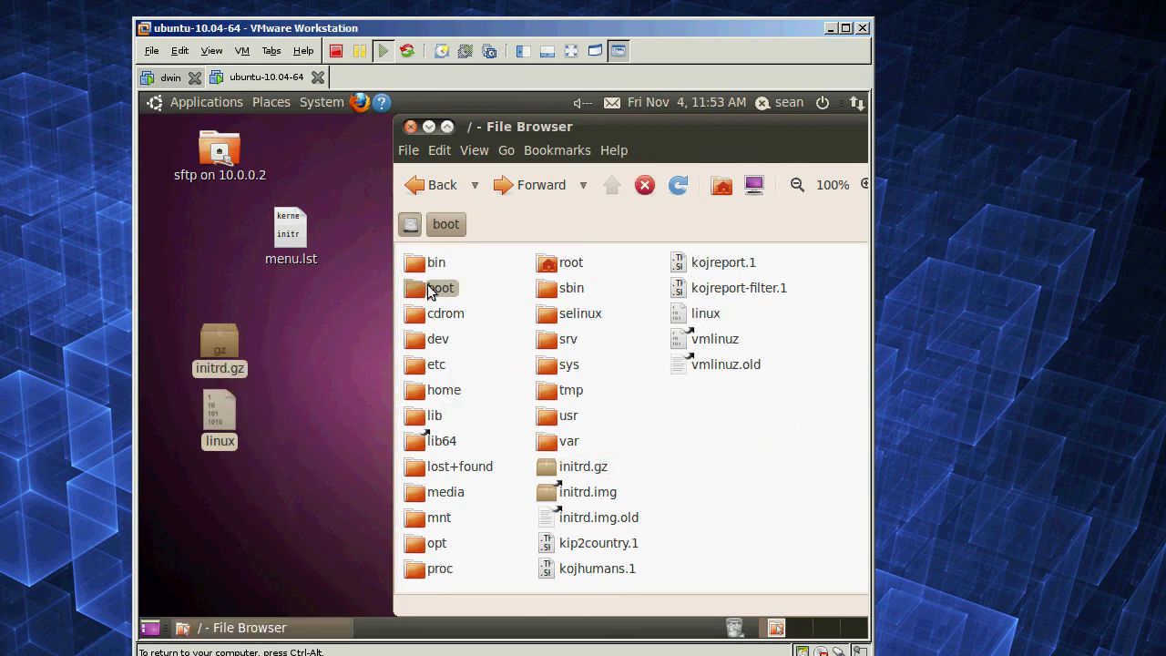
double_click(478, 284)
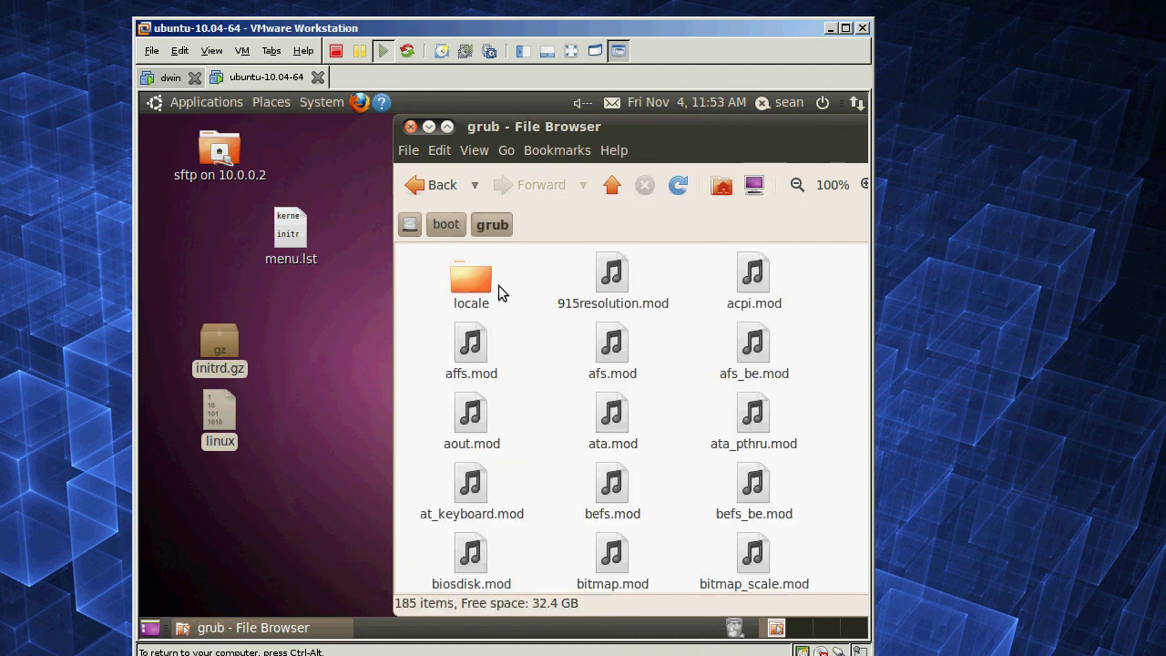
text(grub.c)
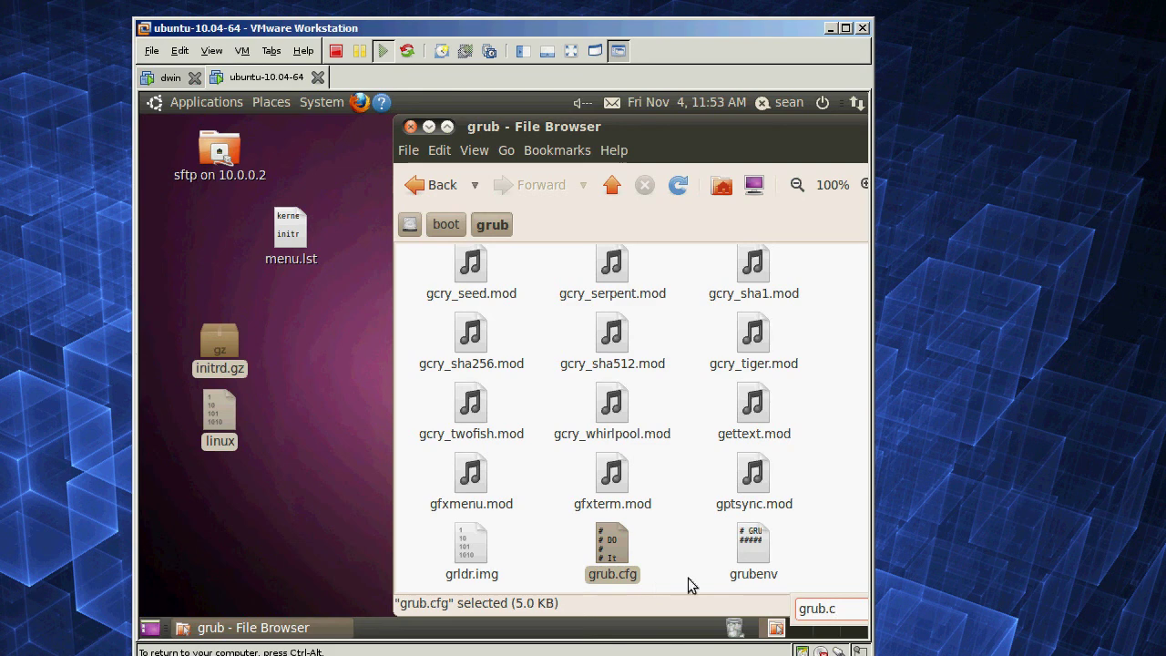
right_click(617, 548)
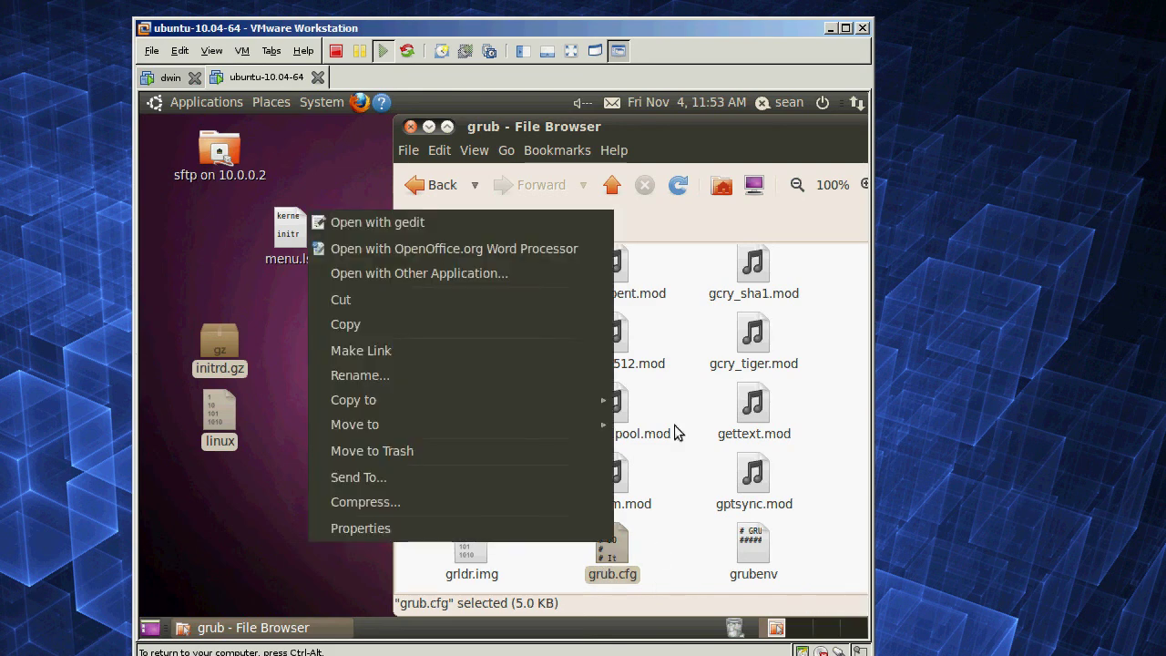
click(385, 223)
drag(334, 119, 514, 134)
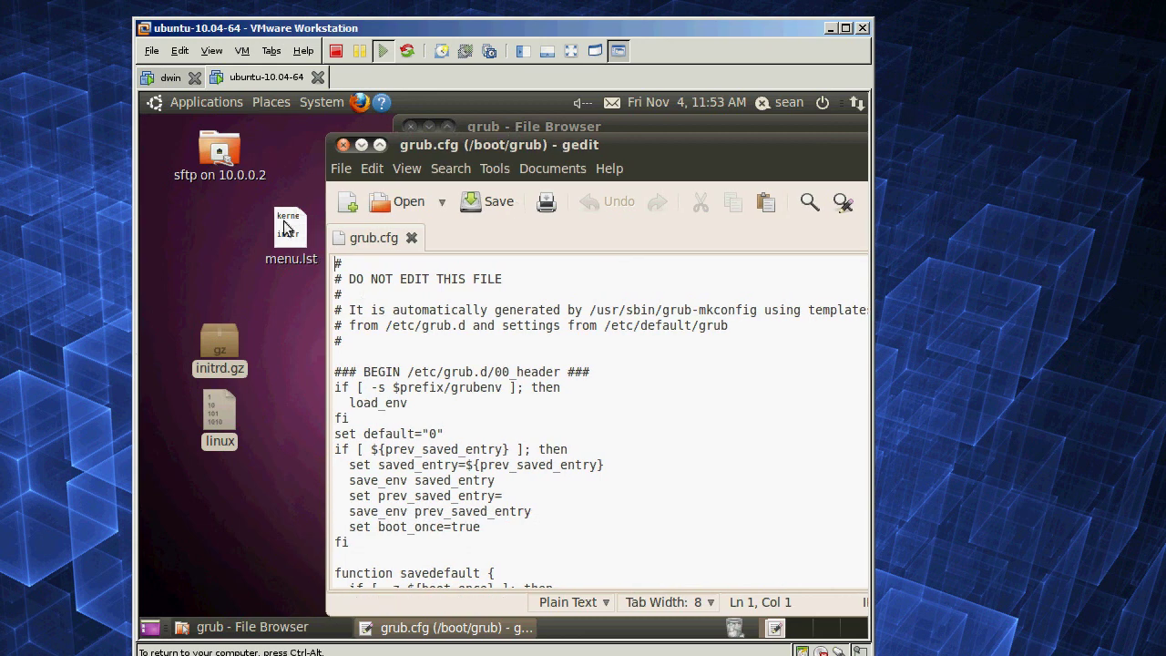
Display the Desktop's menu.lst in gedit, select all its entry lines, and return to grub.cfg
right_click(288, 241)
click(316, 234)
click(437, 428)
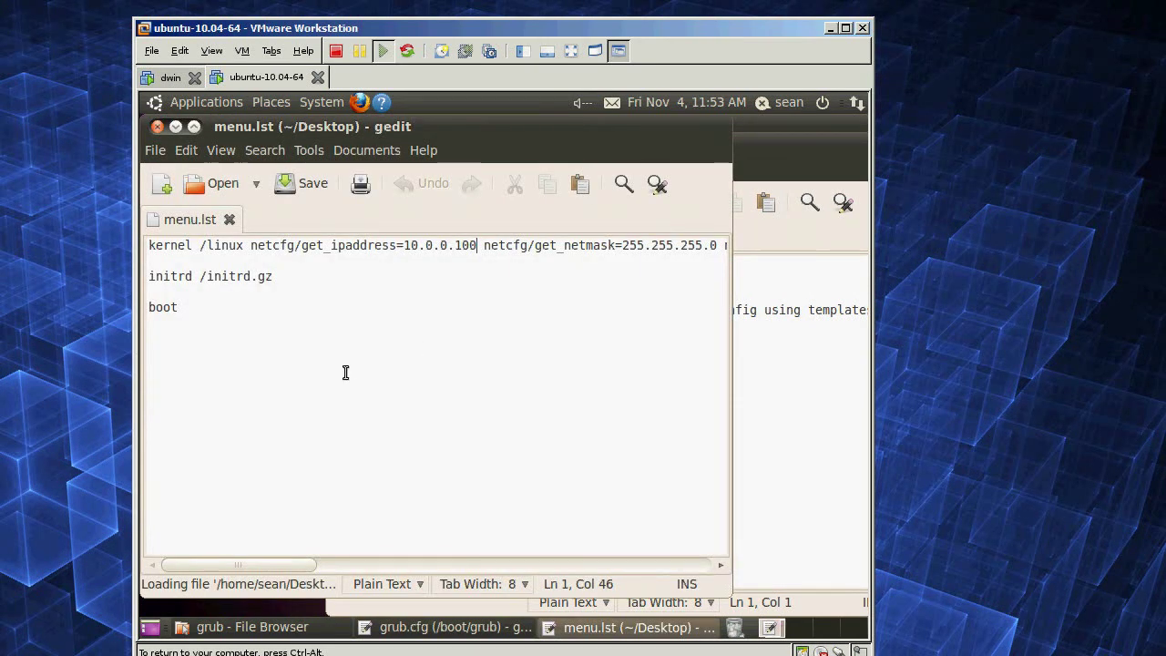
key(ctrl+a)
click(790, 347)
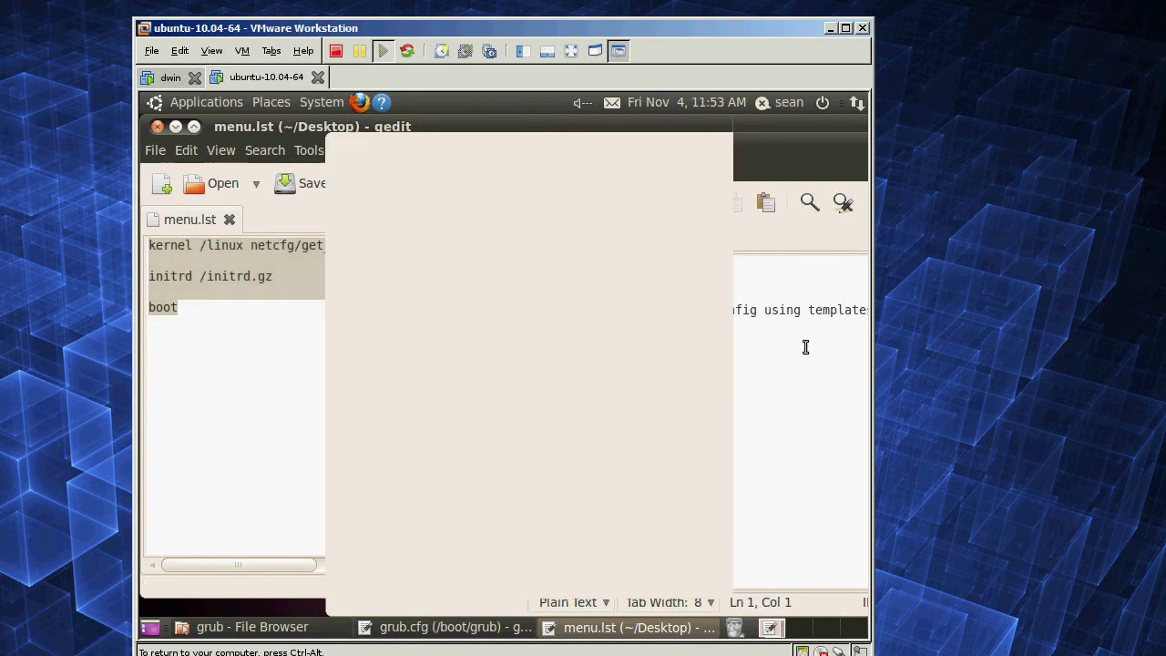
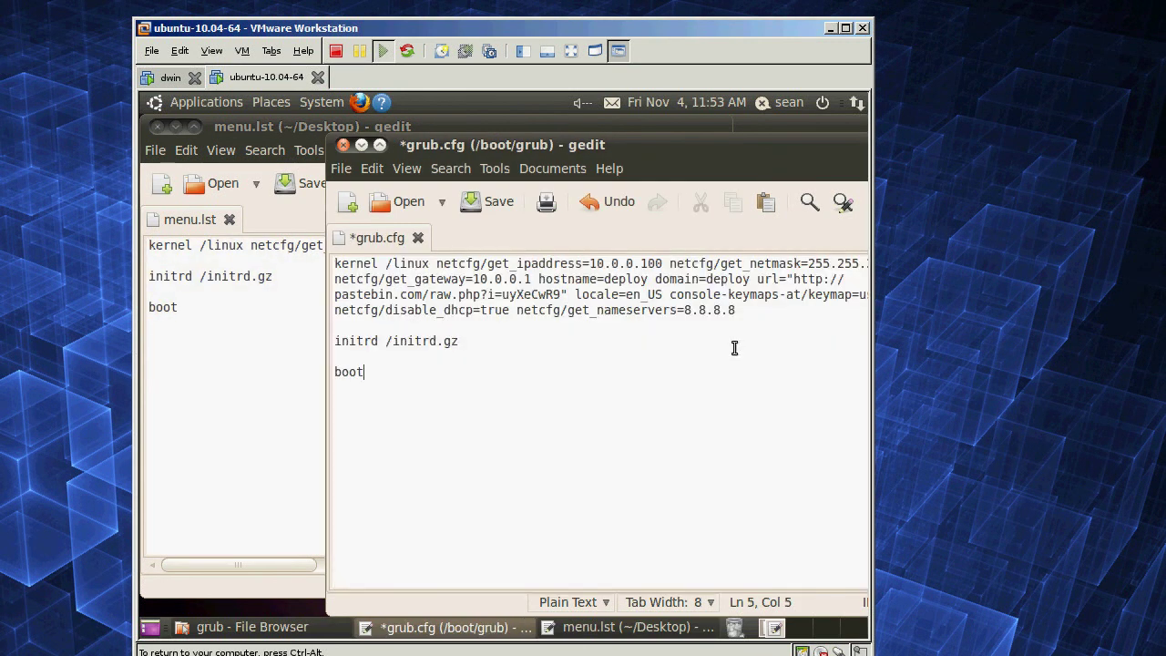
Replace 'kernel' with 'linux' at the start of grub.cfg's first line and save the file
click(176, 126)
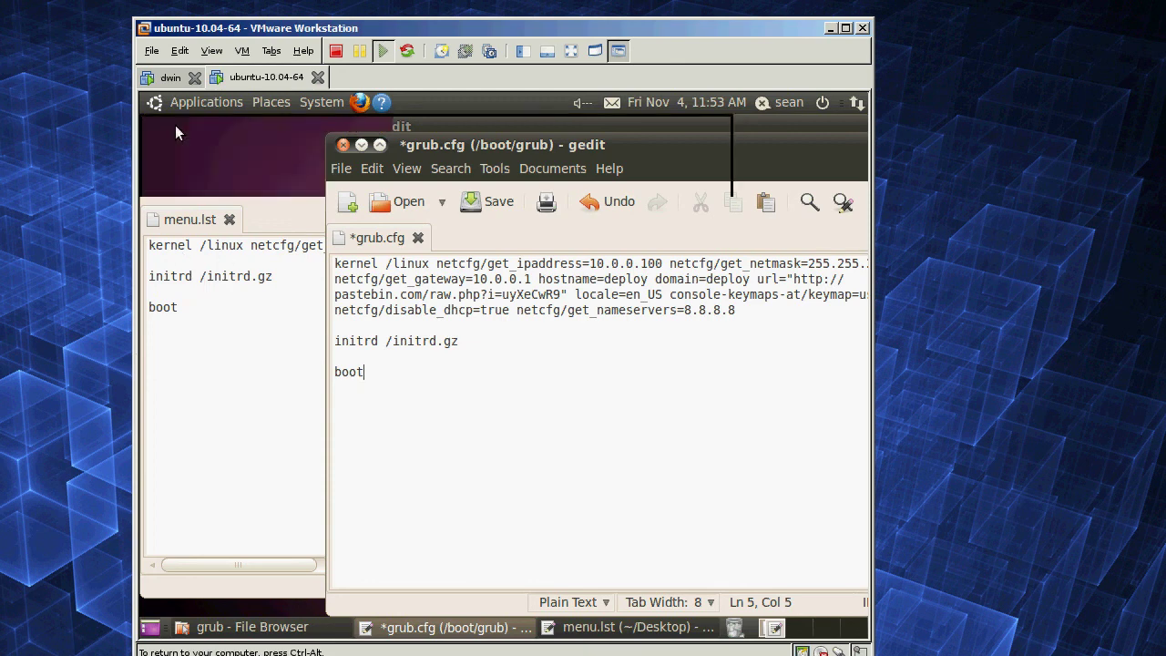
drag(546, 145, 446, 145)
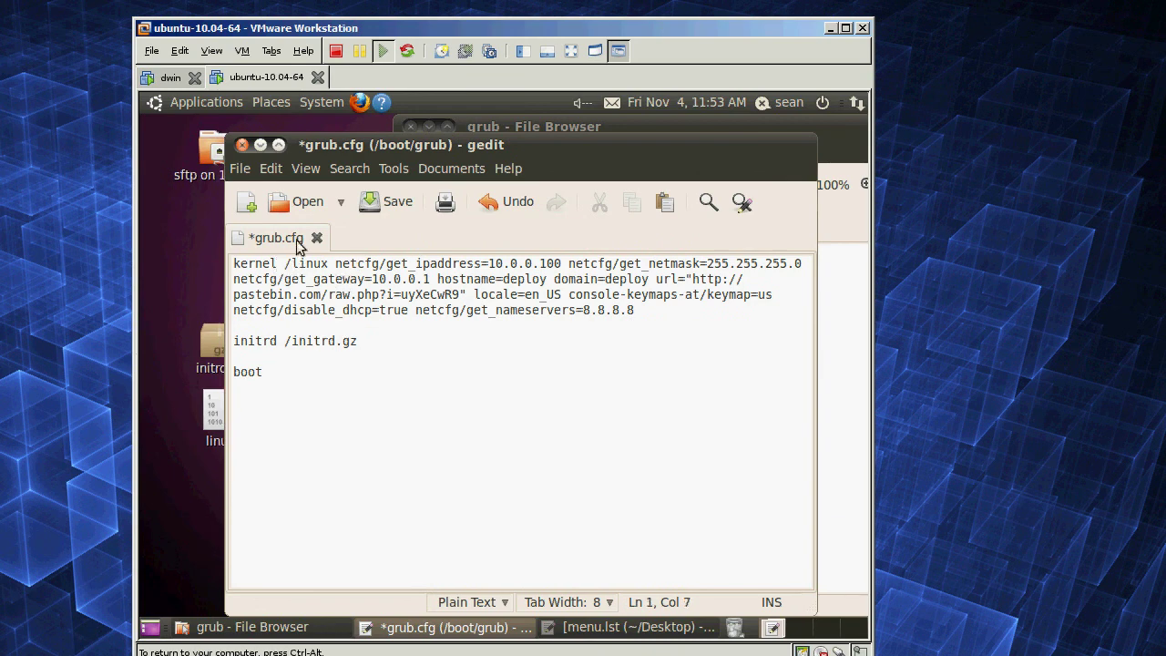
key(BackSpace)
key(BackSpace)
key(BackSpace)
key(BackSpace)
key(BackSpace)
key(BackSpace)
text(linux)
click(383, 204)
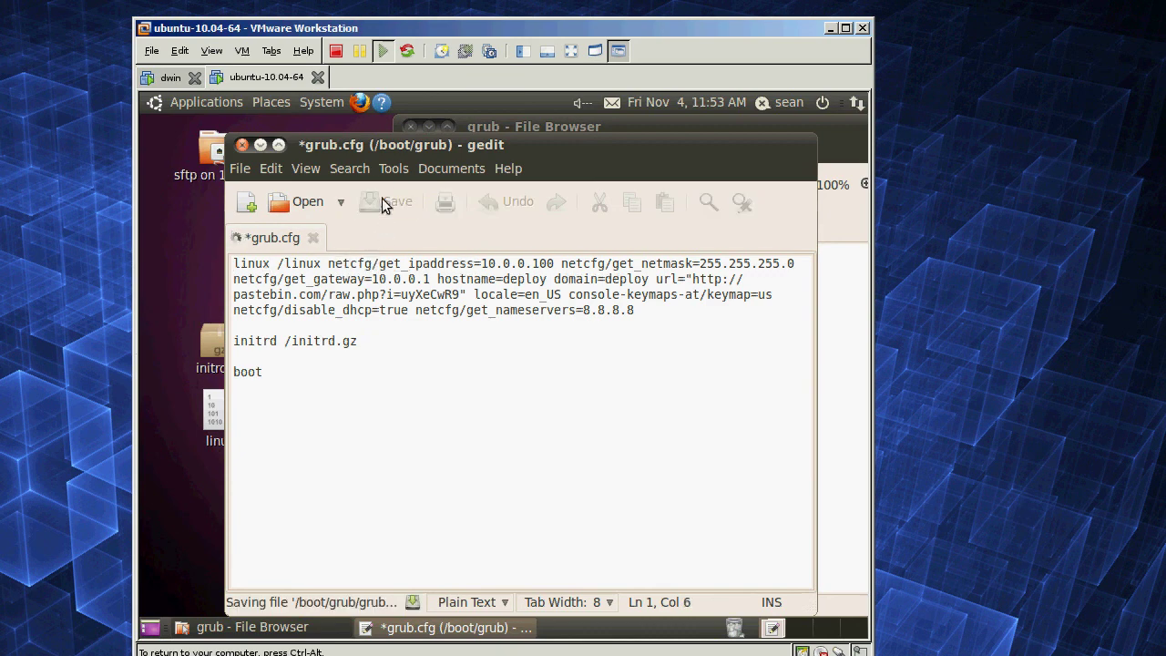
Close the editor and file browser, restart the Ubuntu VM, and release input with Ctrl+Alt
click(242, 145)
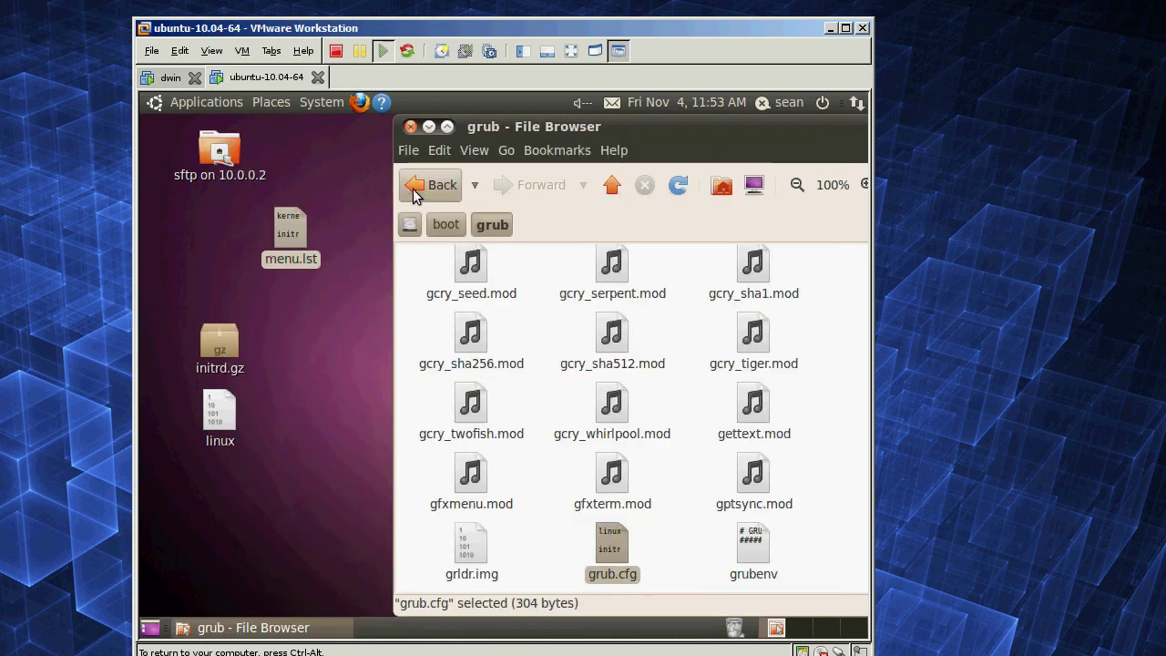
click(410, 127)
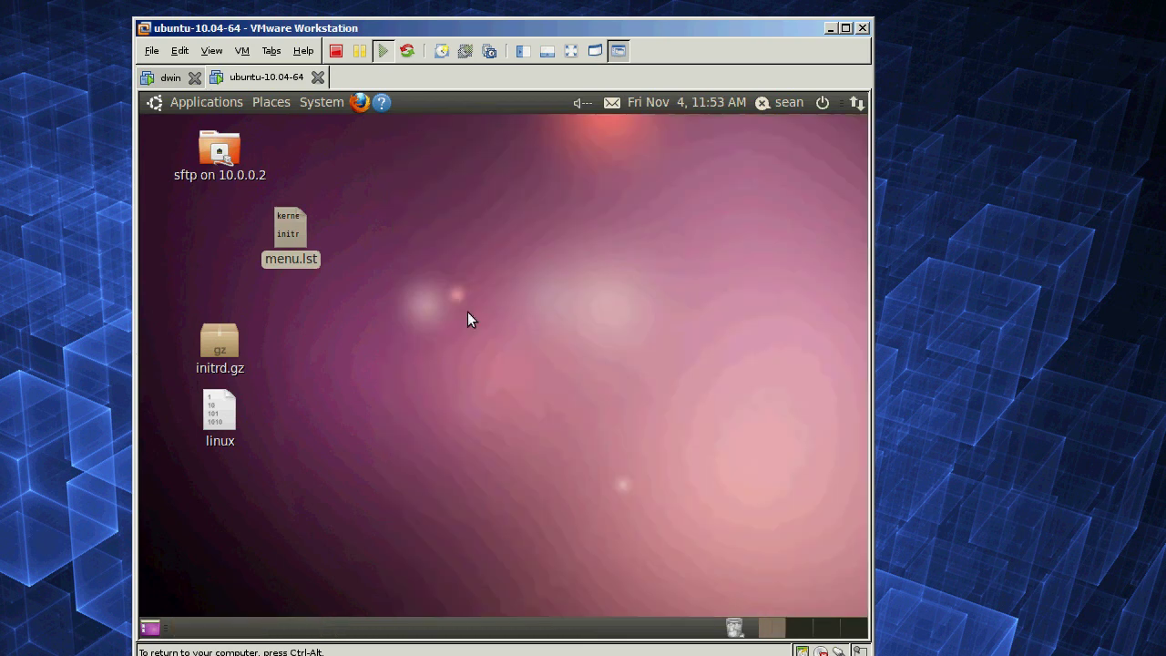
click(822, 102)
click(763, 251)
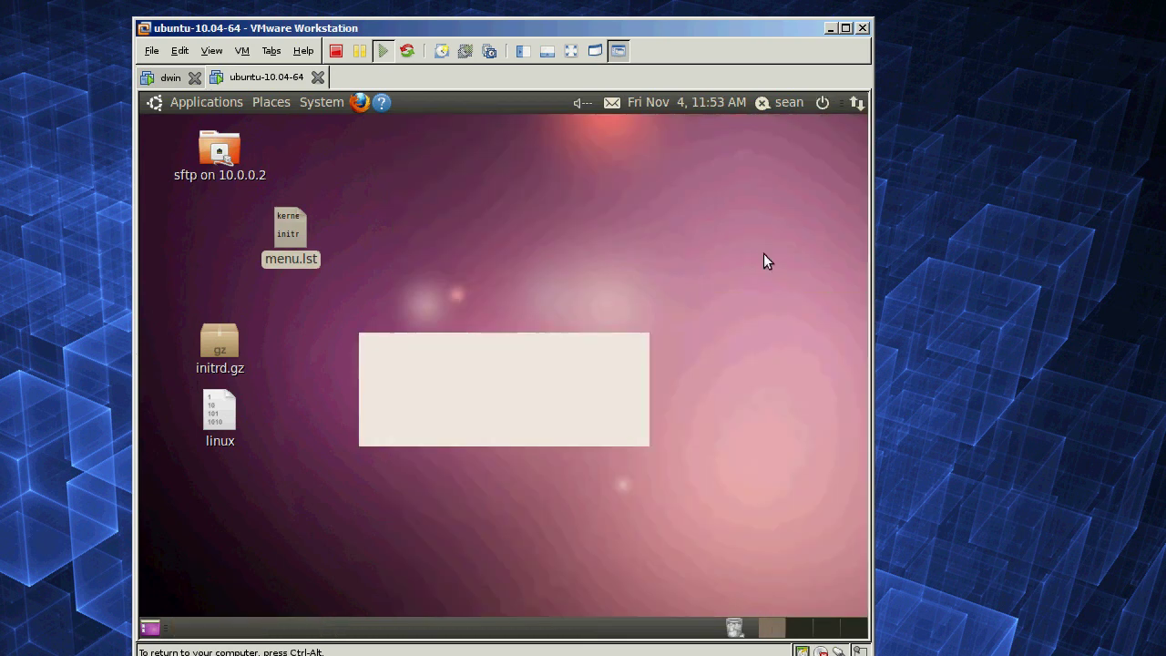
click(612, 422)
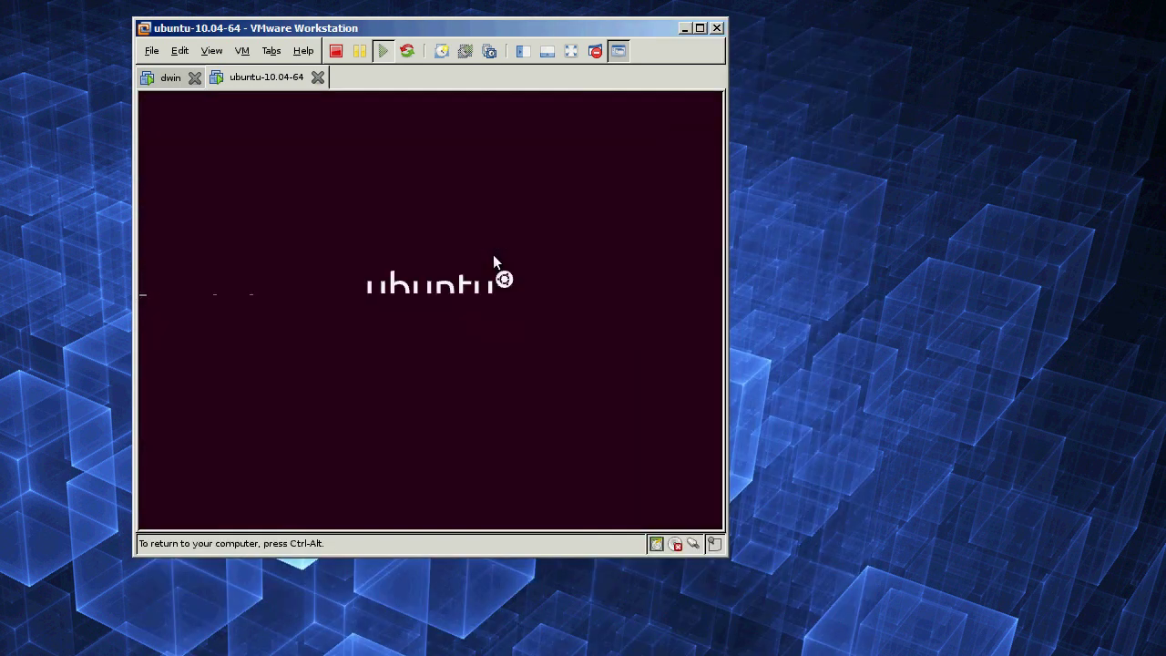
key(ctrl+alt)
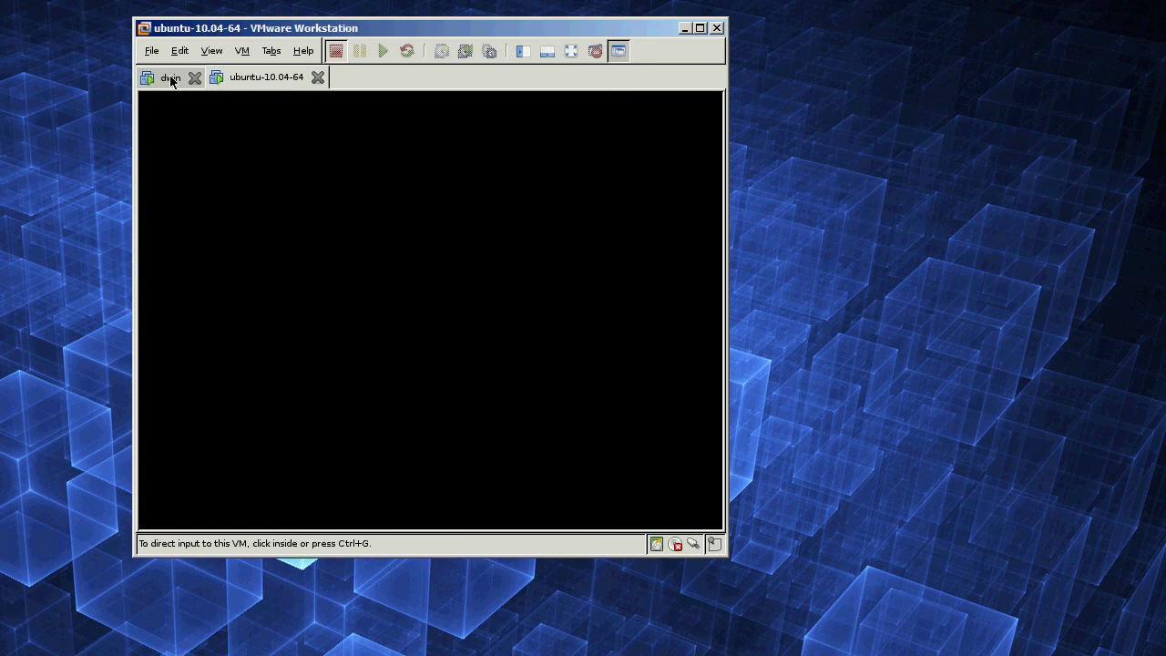
Switch to the dwin VM at its Debian 6.0 login prompt and open a host terminal
click(171, 79)
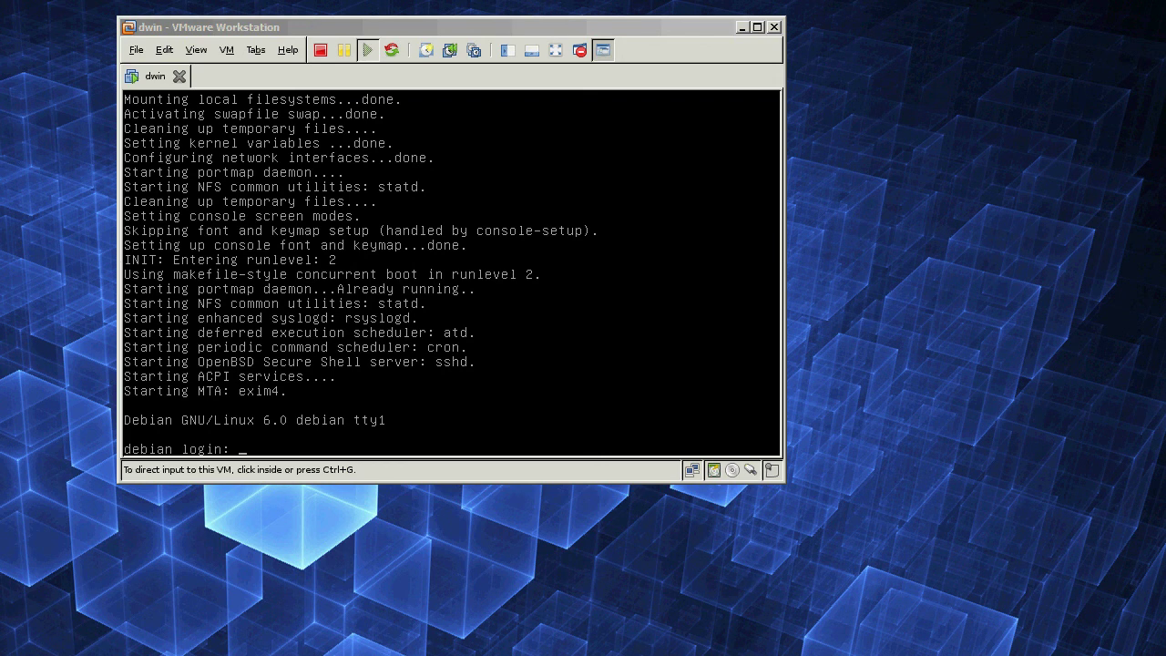
key(ctrl+alt+t)
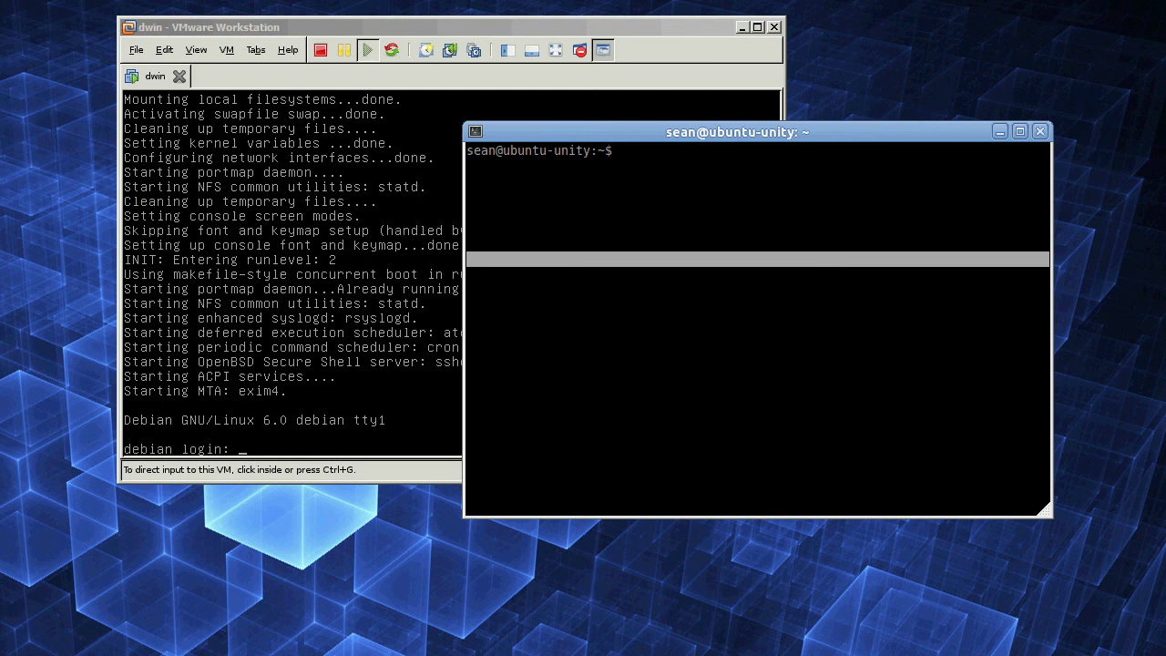
SSH into 10.0.0.10 as root, accepting the host key and entering the password
text(ssh 10.0.0.10 -l)
text(root)
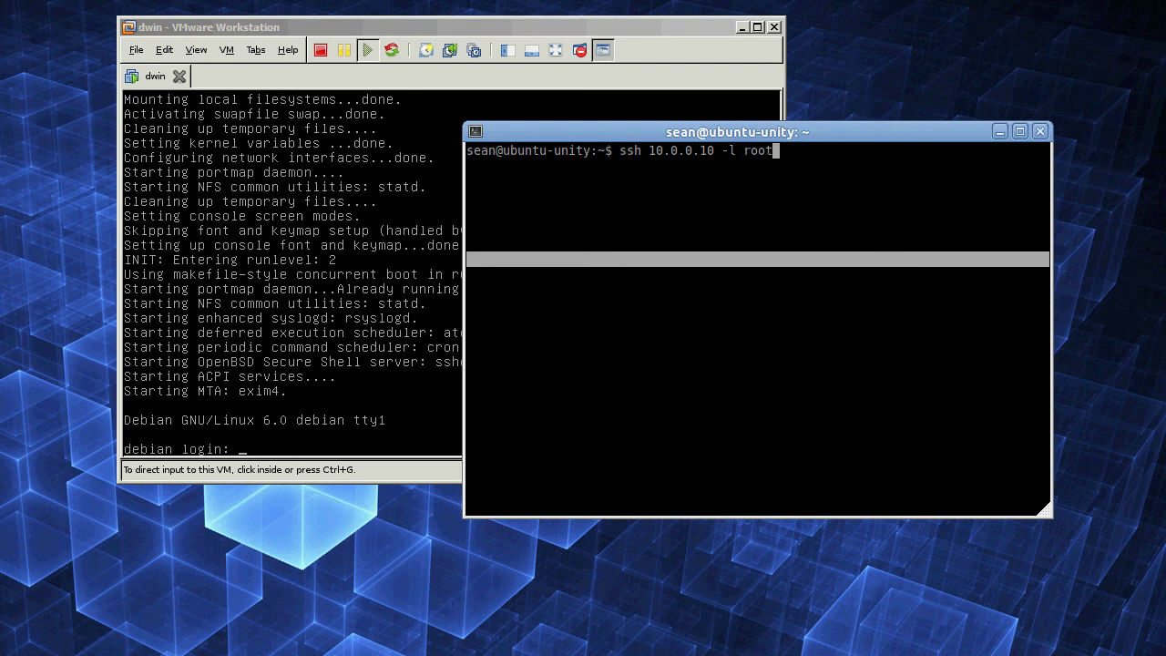
key(Return)
text(yes)
key(Return)
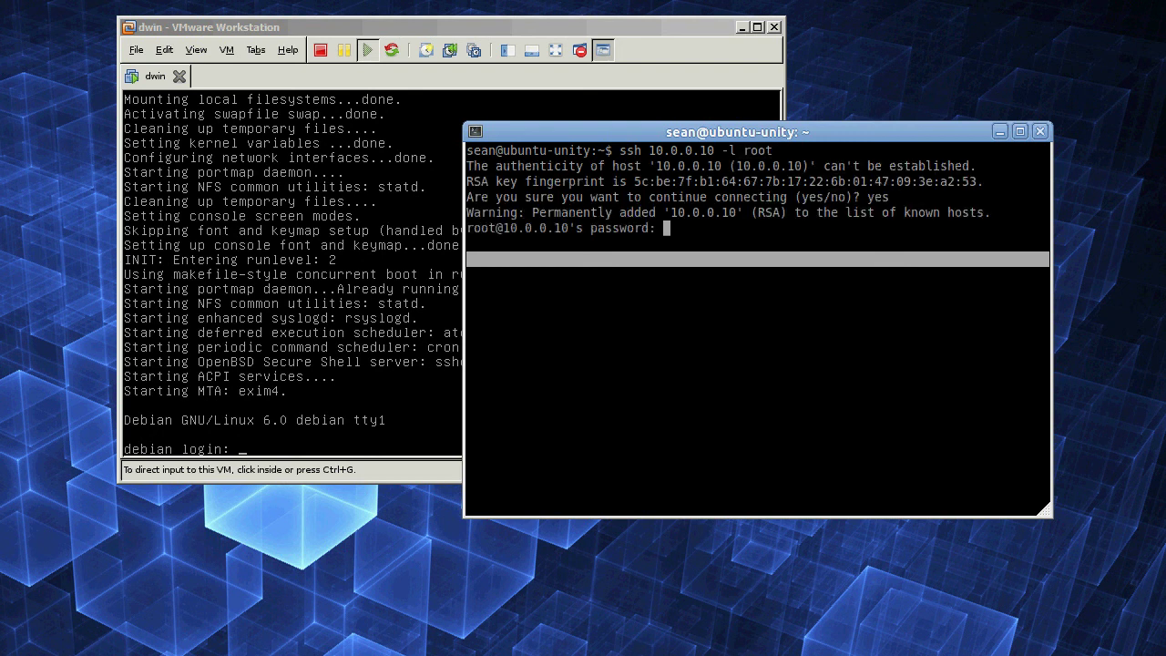
key(Return)
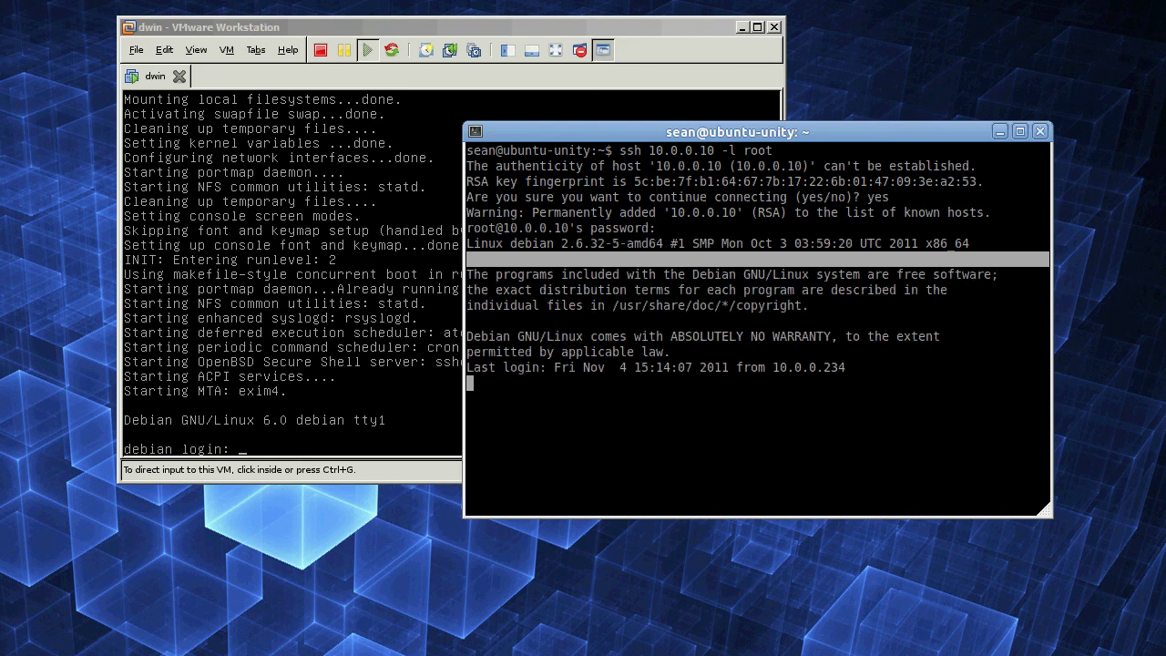
Shut down the Debian machine with the poweroff command
drag(688, 133, 591, 92)
text(poweroff)
key(Return)
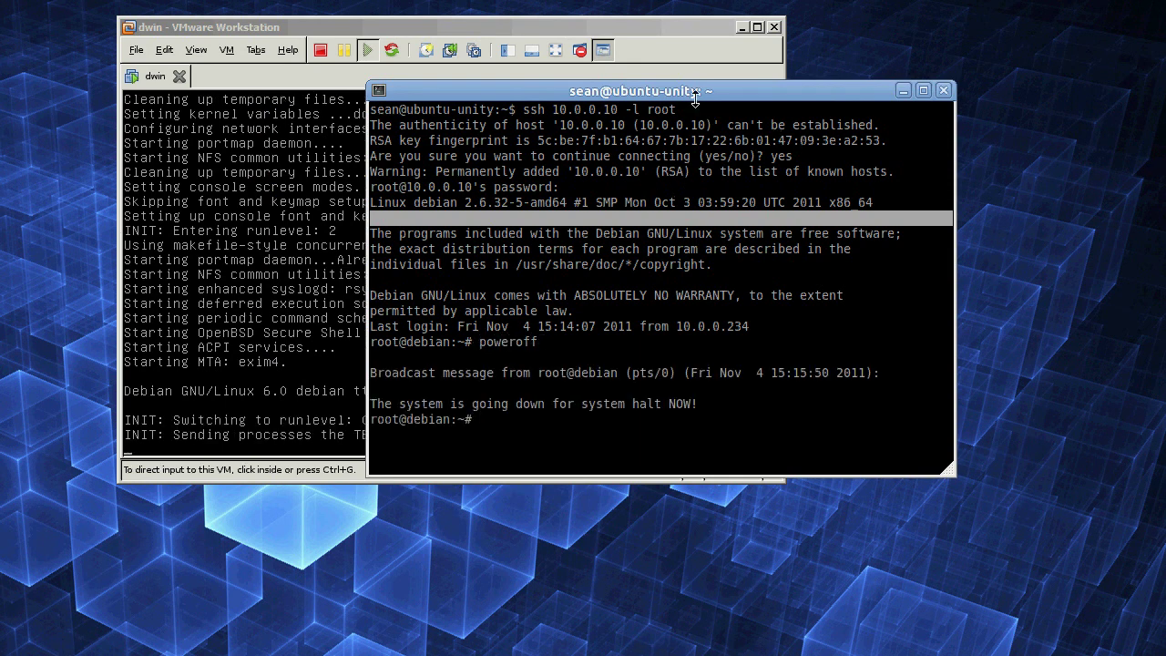